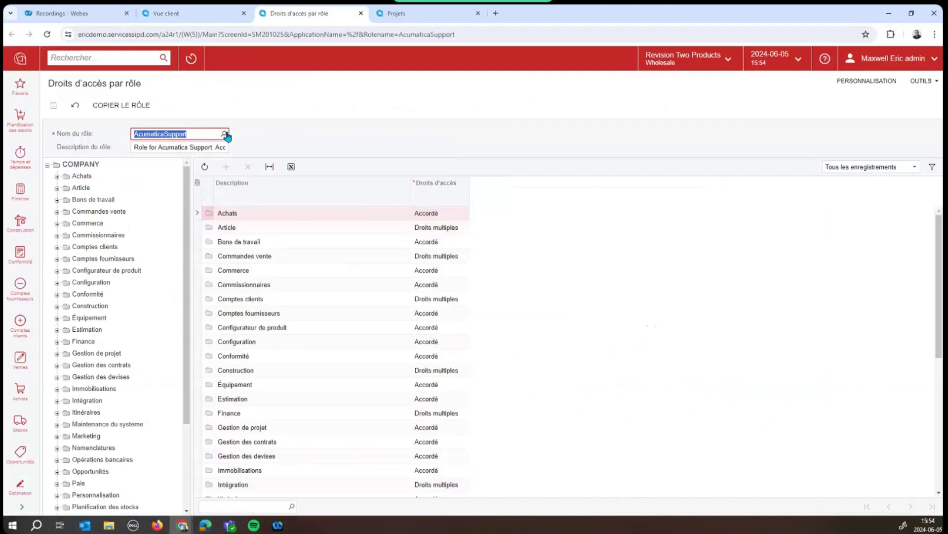
Check the access right options offered for the Achats workspace in the AcumaticaSupport role without changing them
click(464, 217)
click(465, 217)
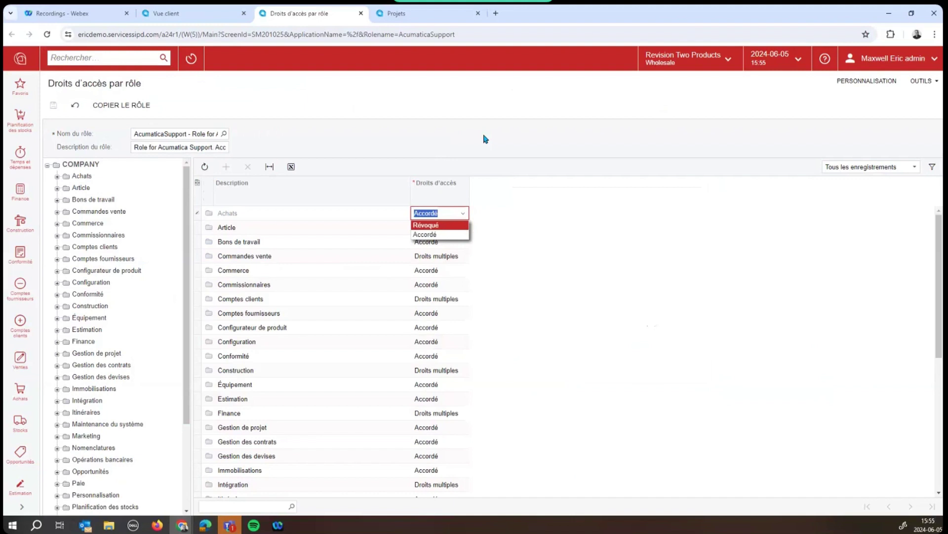
click(516, 138)
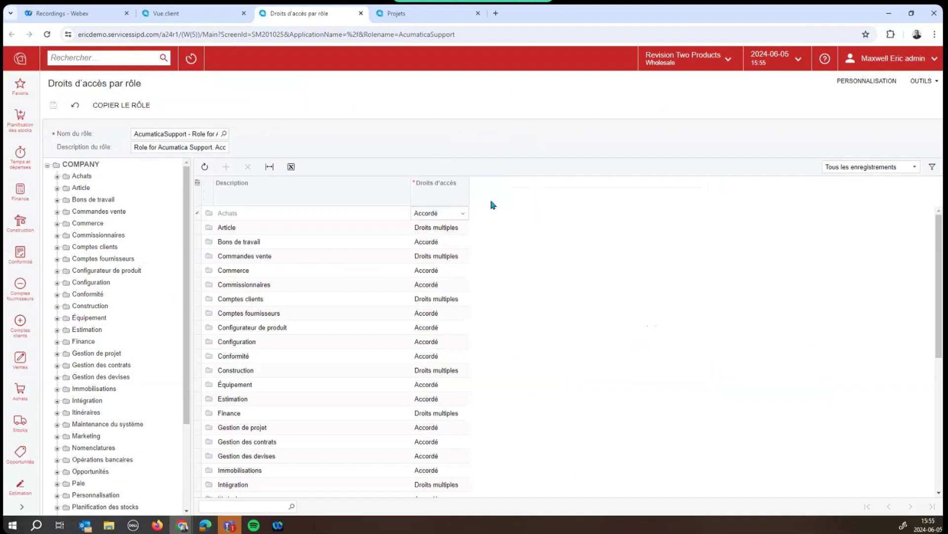
Find the Interrogation générique screen by searching for "interr" and load the AM-ClockEntry inquiry
click(130, 53)
text(inter)
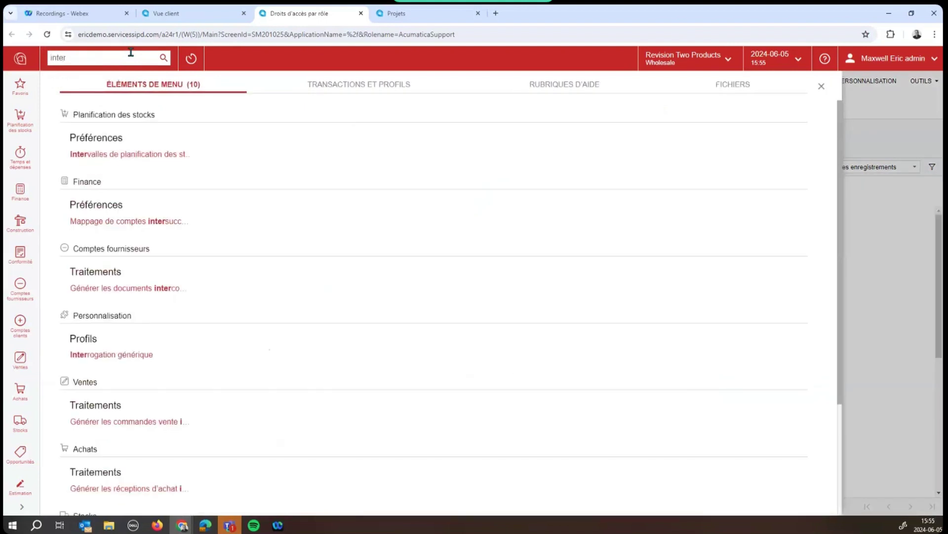
text(r)
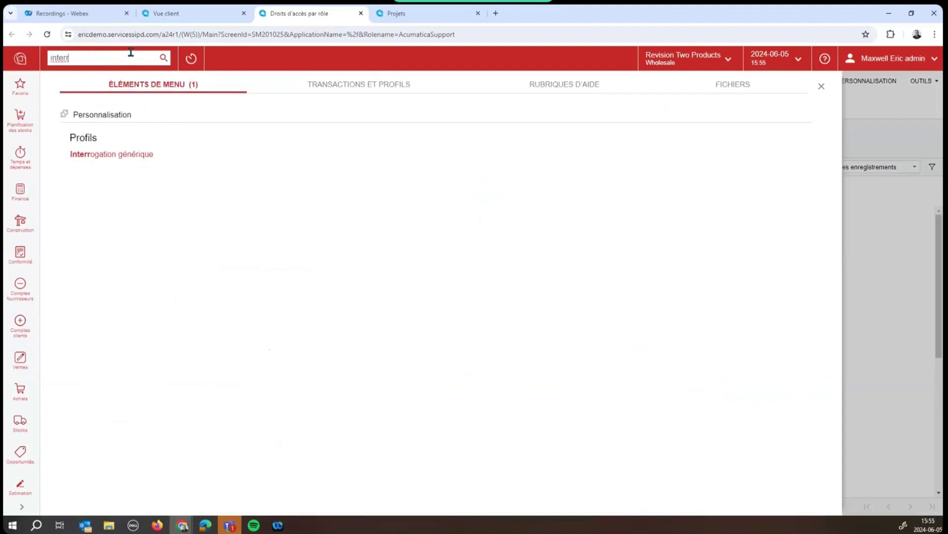
click(129, 157)
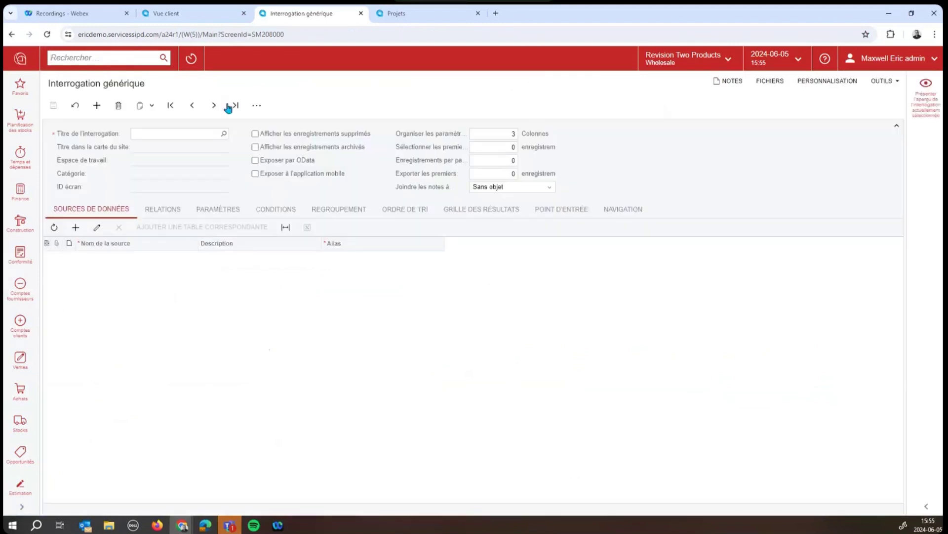
click(224, 134)
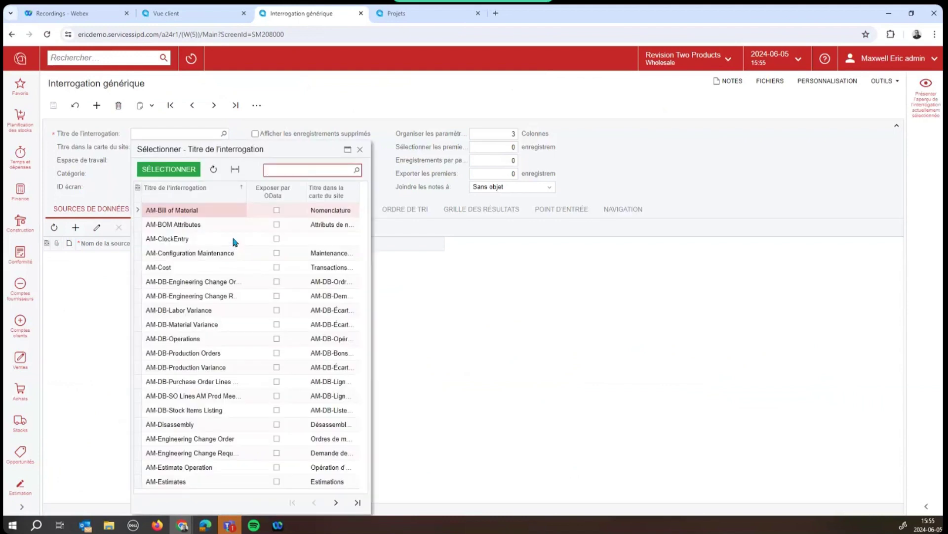
double_click(232, 238)
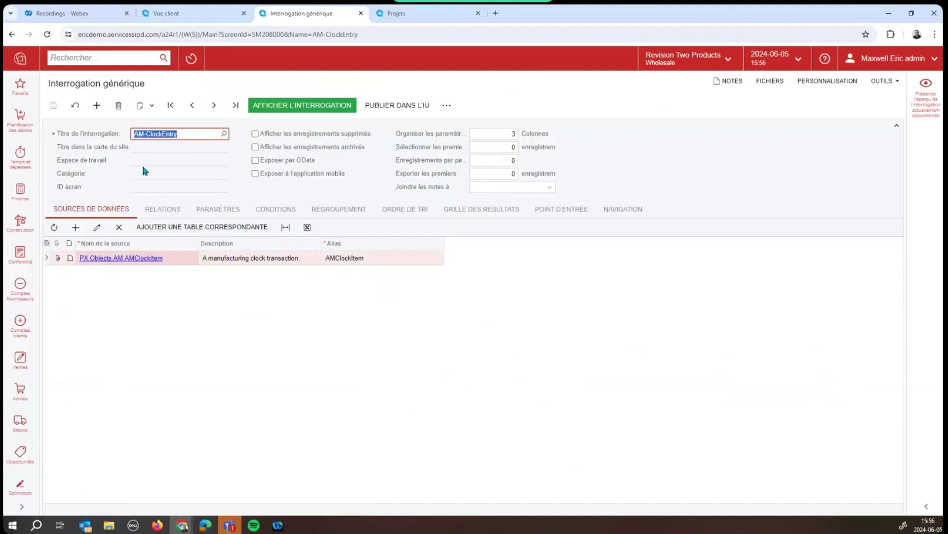
Begin publishing the AM-ClockEntry inquiry to the user interface and set its workspace to Production Orders
click(403, 105)
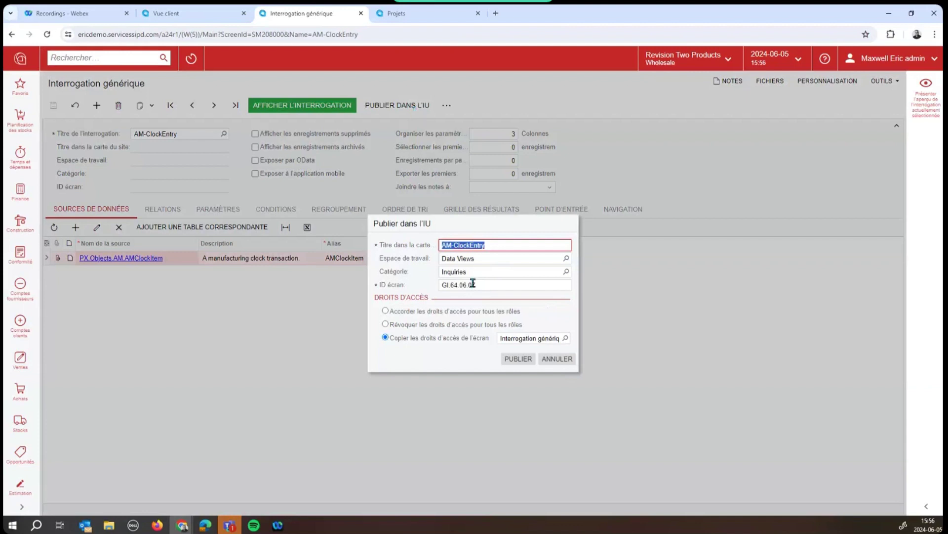
click(567, 258)
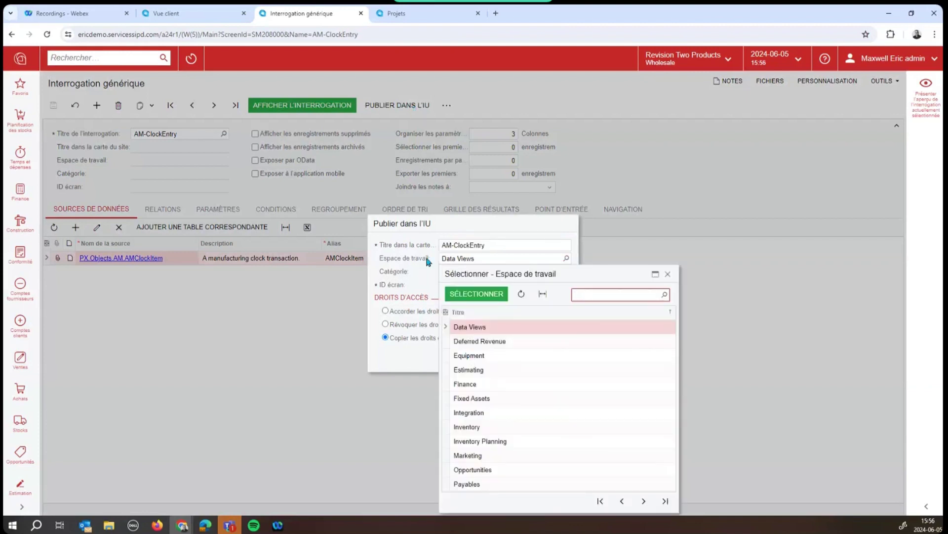
click(488, 255)
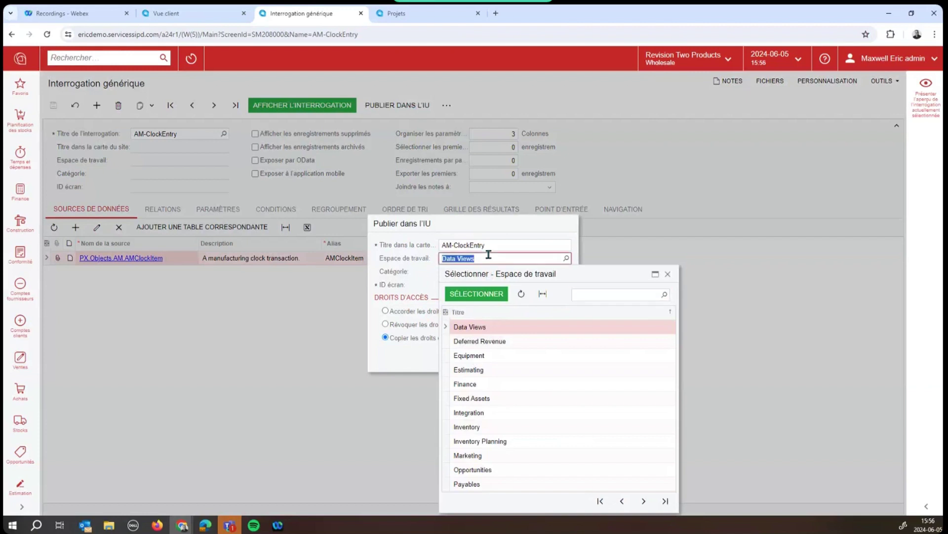
text(produc)
click(610, 297)
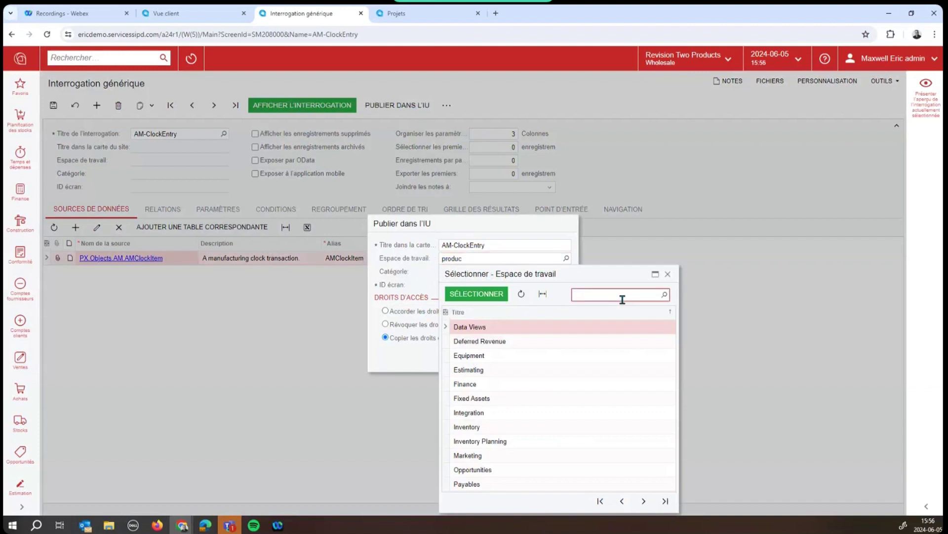
text(produc)
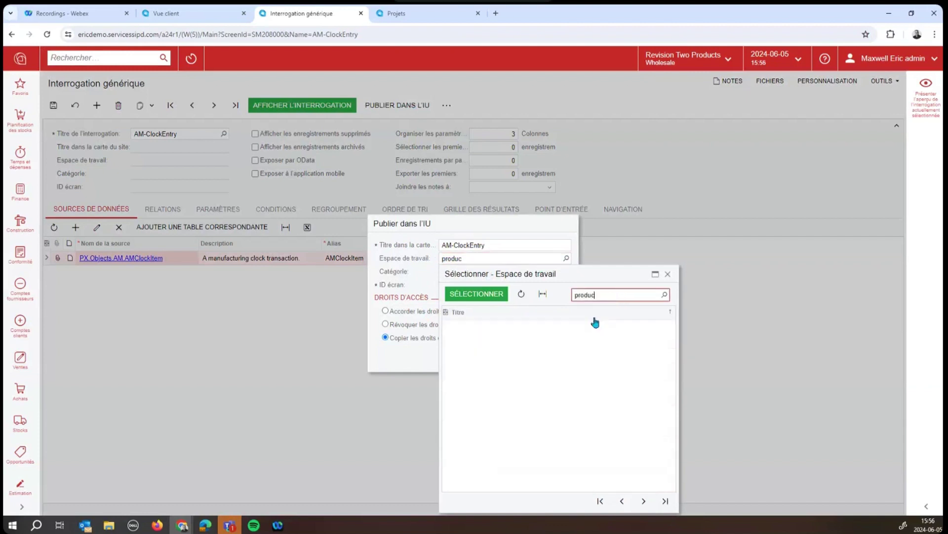
double_click(536, 338)
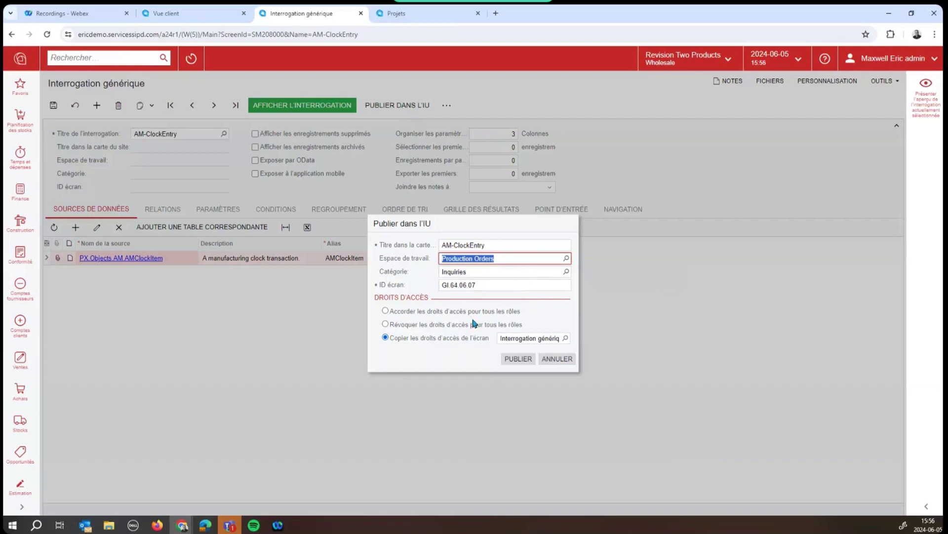
Search for "bons de trav" among the screens whose access rights can be copied, and look through the results
click(565, 338)
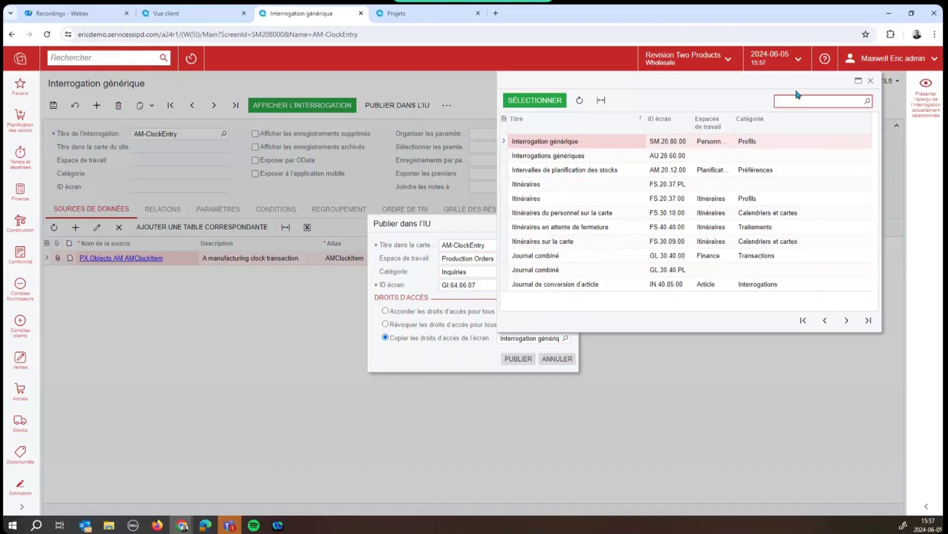
text(bons)
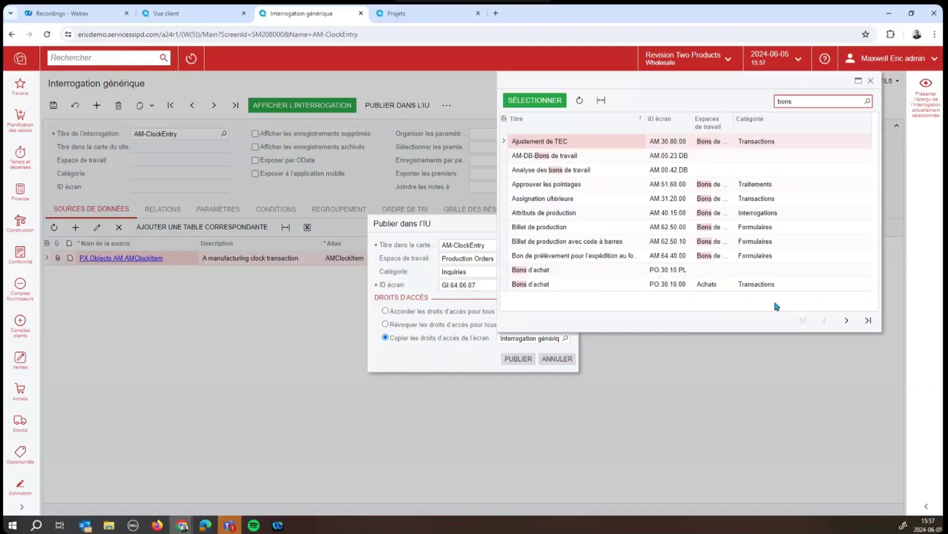
text( de)
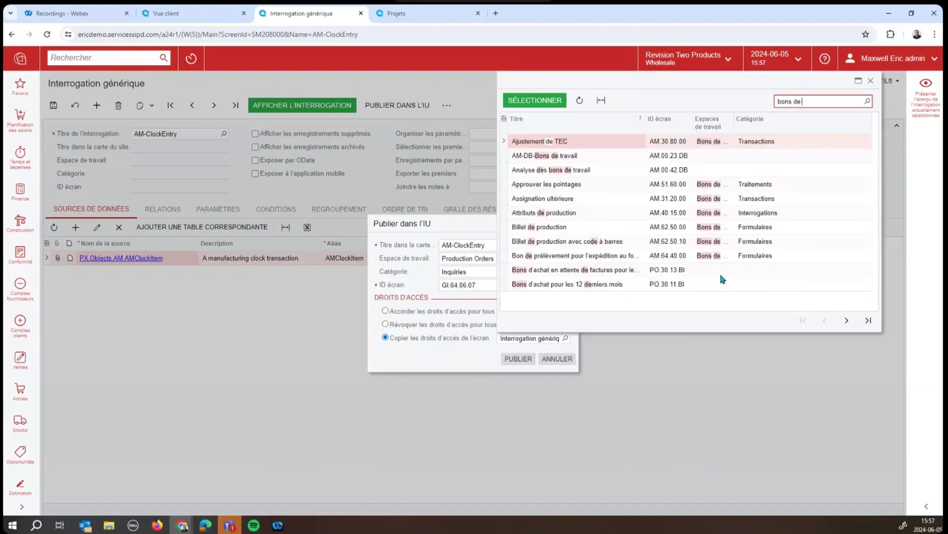
text( tr)
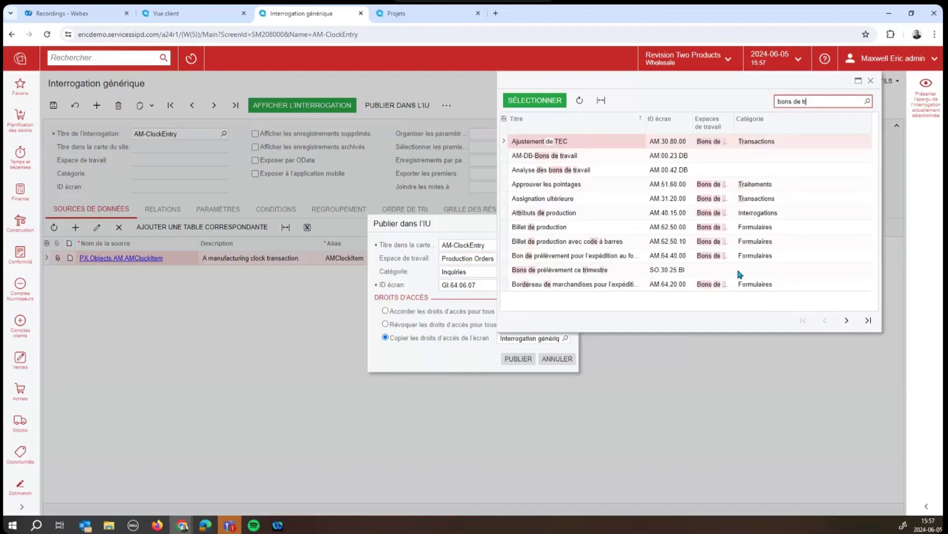
text(av)
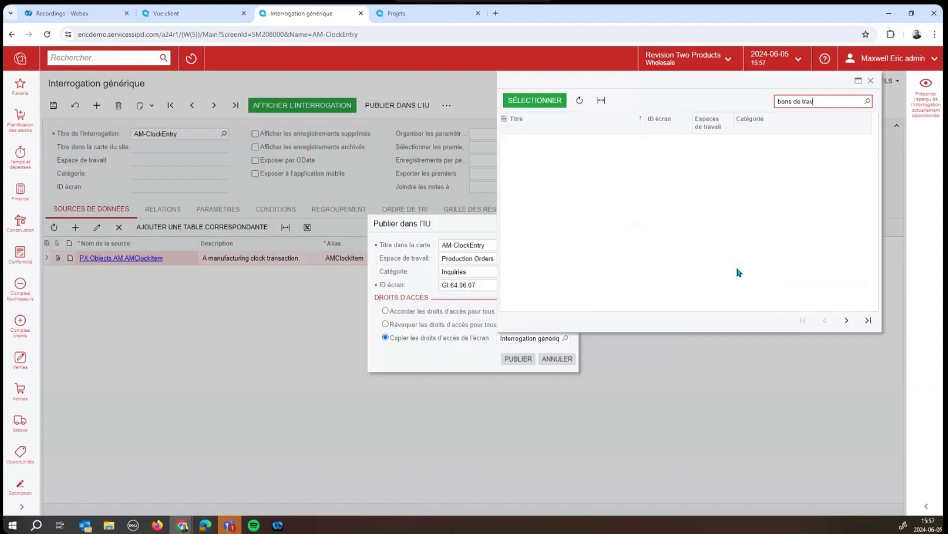
click(846, 320)
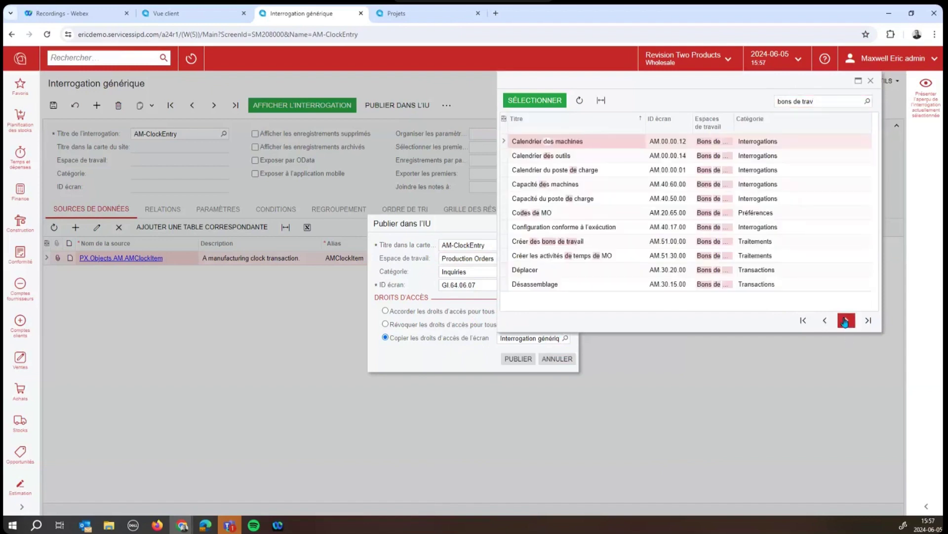
click(825, 320)
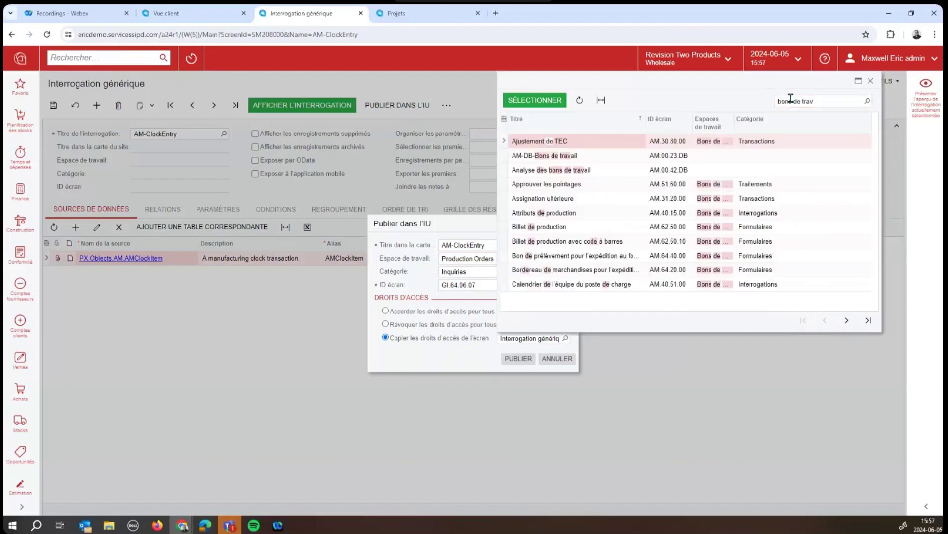
Search the screens for "travail", choose Billet de production as the source of the access rights, and publish the inquiry
click(790, 100)
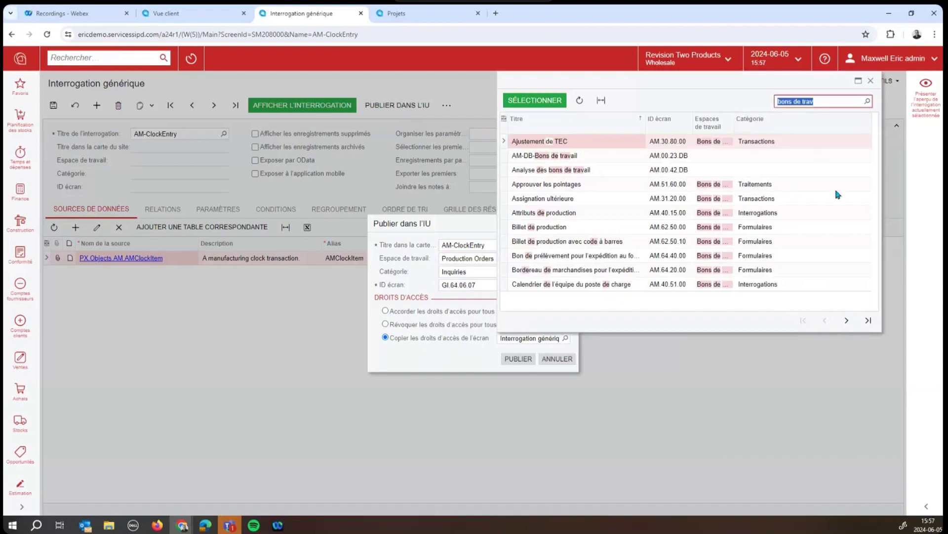
key(End)
key(BackSpace)
key(BackSpace)
key(BackSpace)
key(BackSpace)
key(BackSpace)
key(BackSpace)
key(BackSpace)
key(BackSpace)
key(BackSpace)
key(BackSpace)
key(BackSpace)
key(BackSpace)
text(travail)
click(846, 321)
click(824, 320)
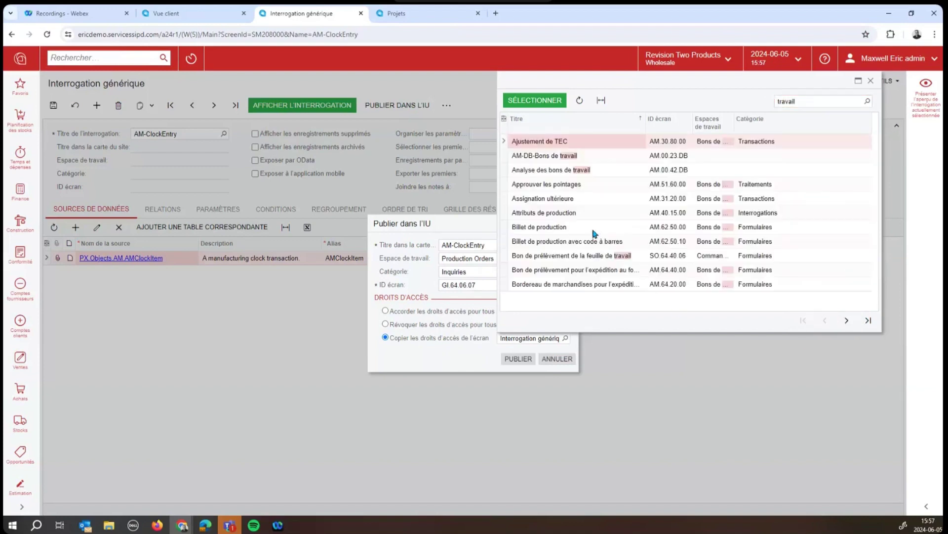
double_click(595, 229)
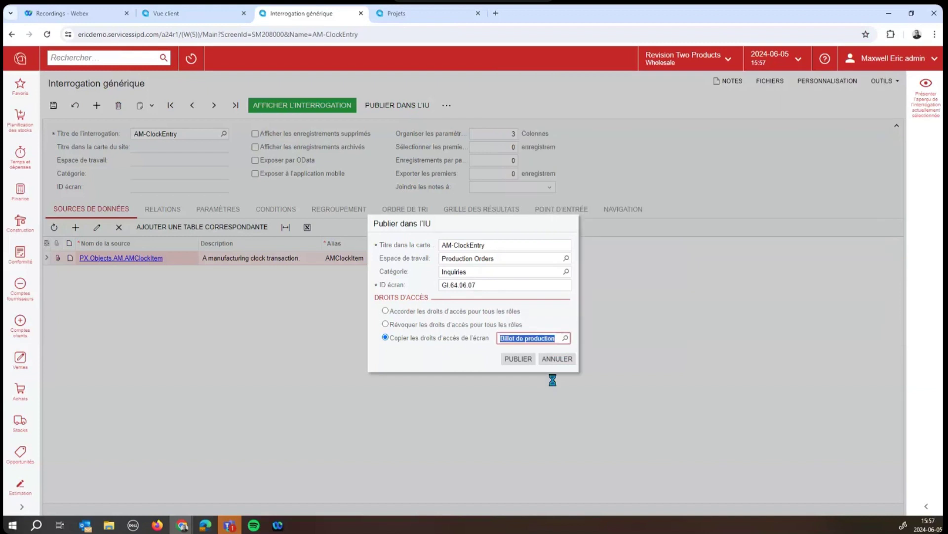
click(520, 364)
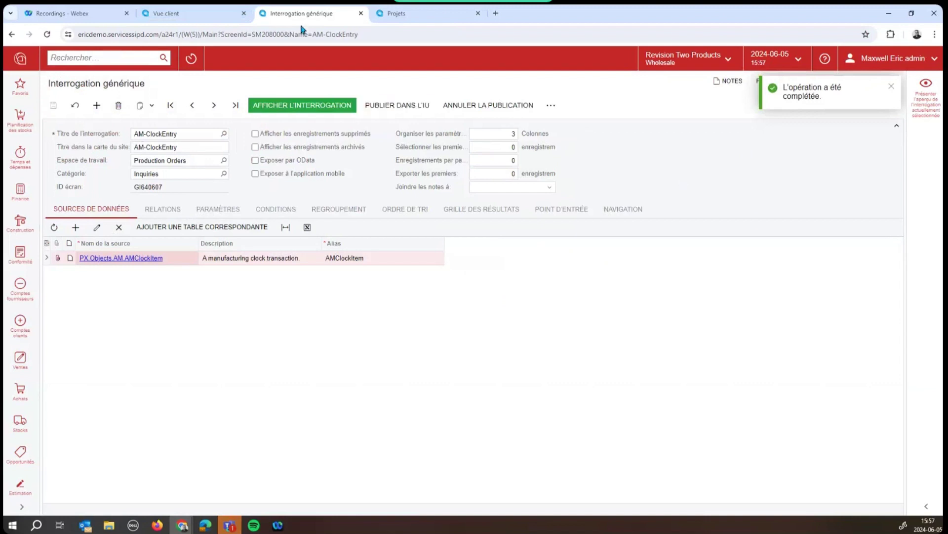
Show the Acumatica 2024 R1 highlights slide from the Vue client dashboard in full screen
click(201, 15)
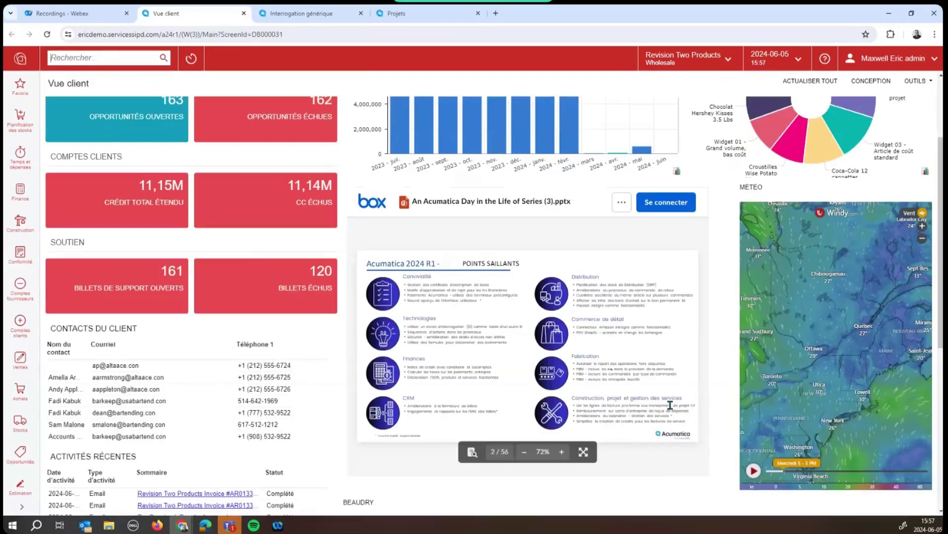
click(584, 451)
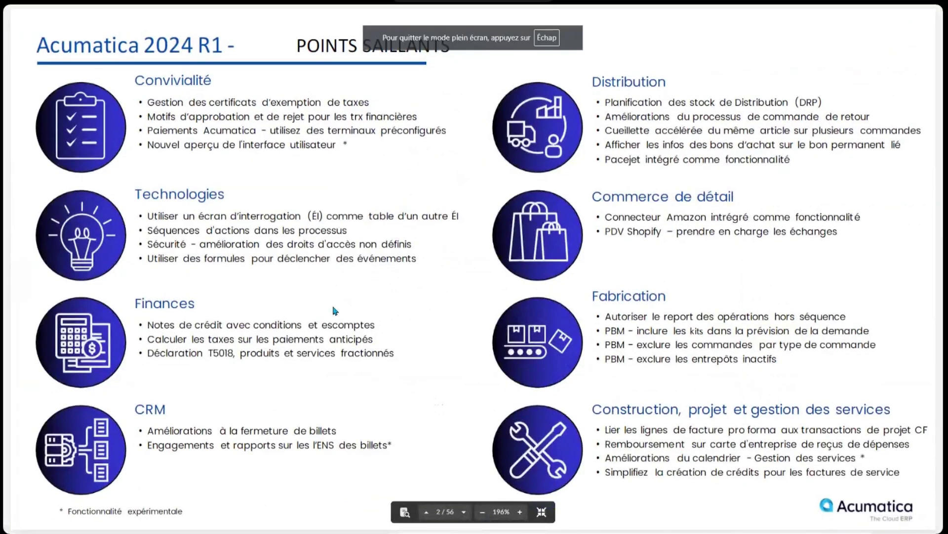
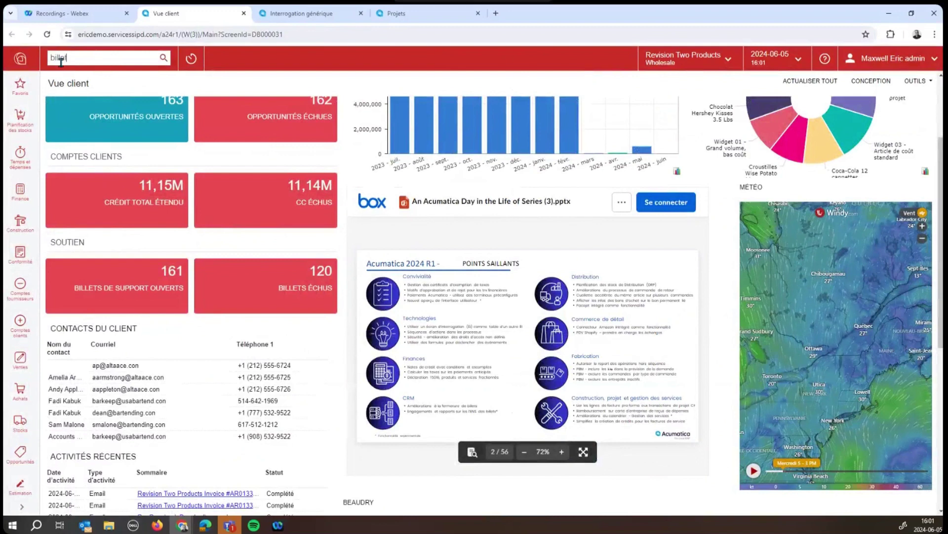
Open the ticket "Appel de service via le portail" from the Billets list and view its activities
click(83, 238)
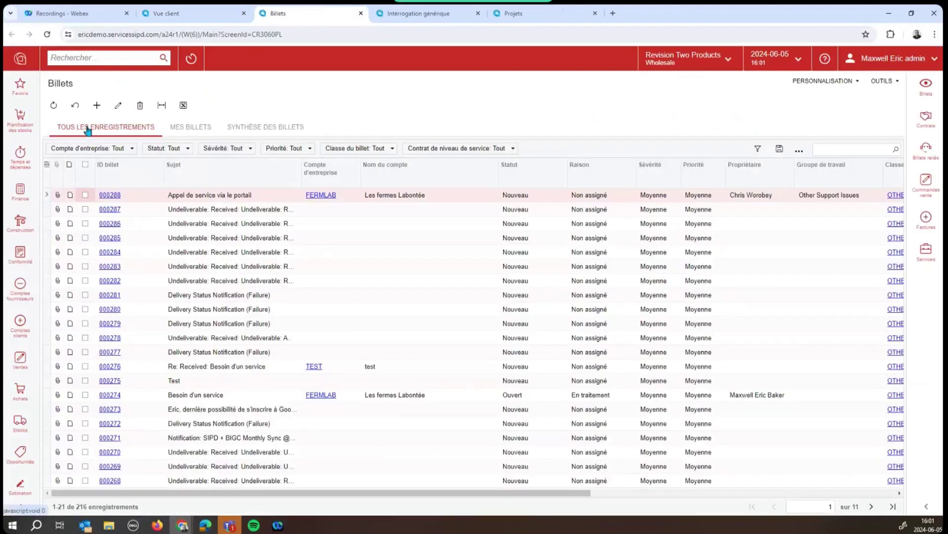
click(110, 195)
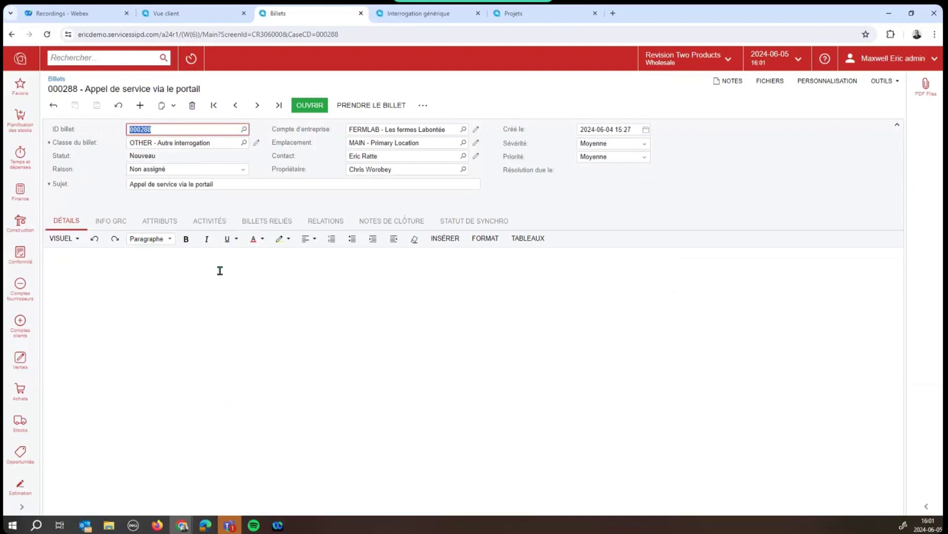
click(213, 220)
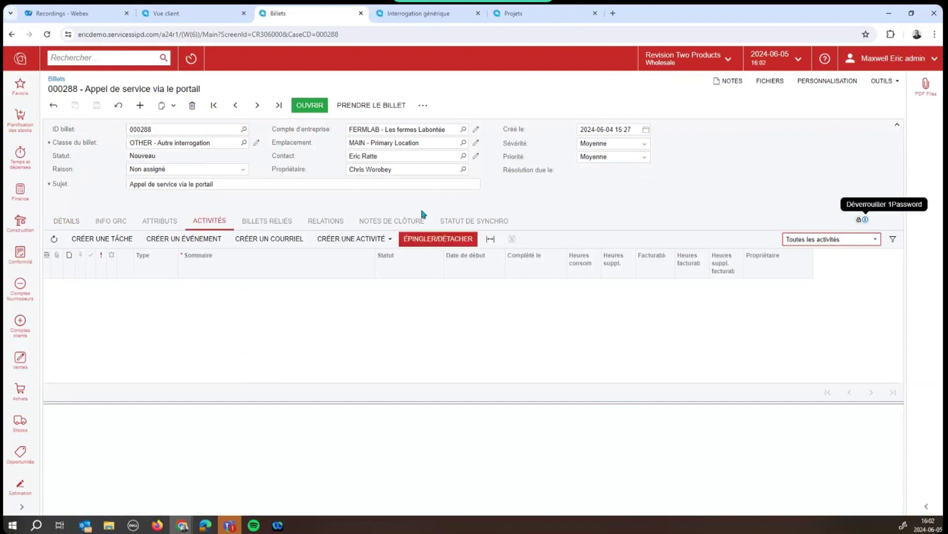
click(415, 222)
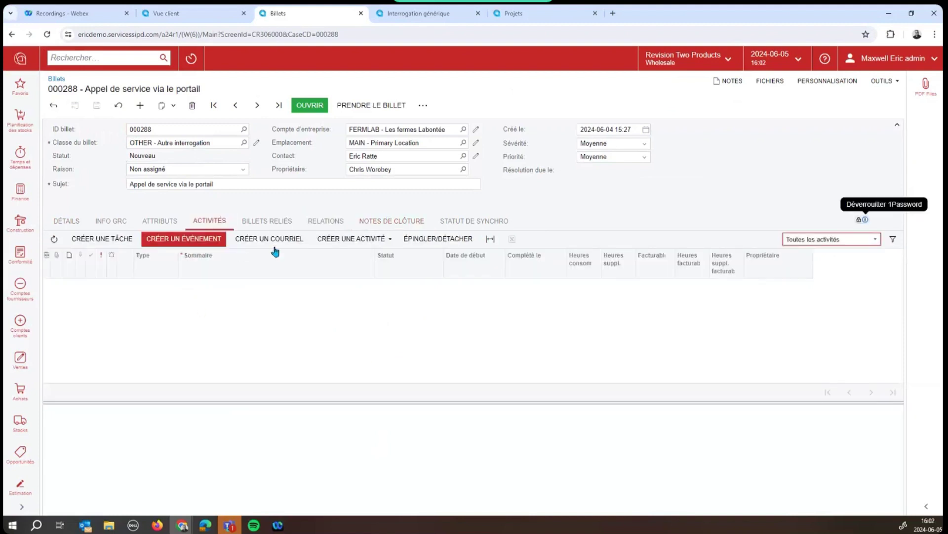
Open a new email draft from the ticket's activities and close it unsent, and display the related tickets
click(277, 239)
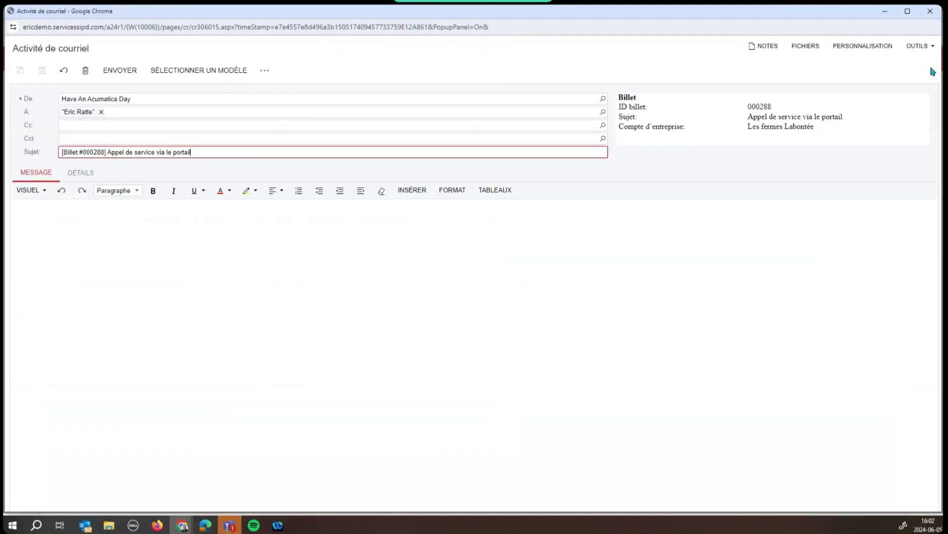
click(929, 19)
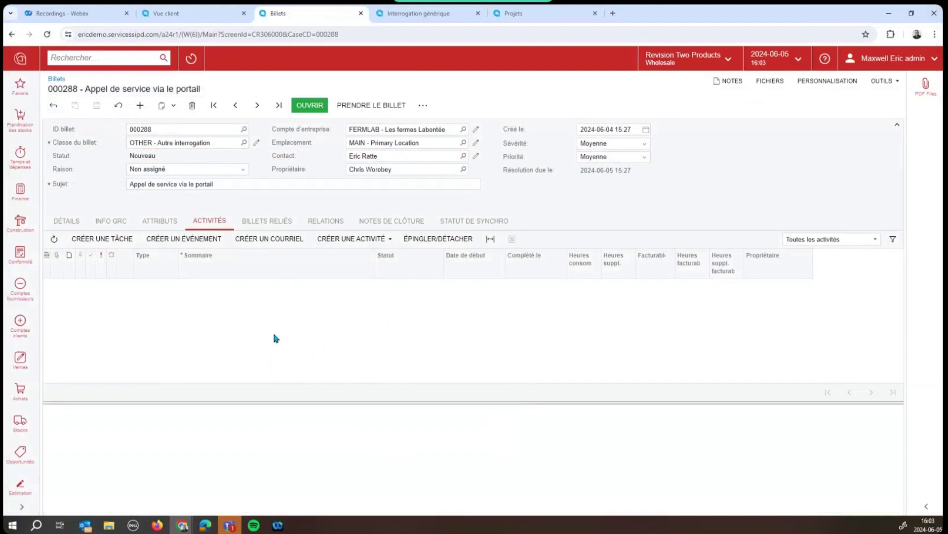
click(393, 228)
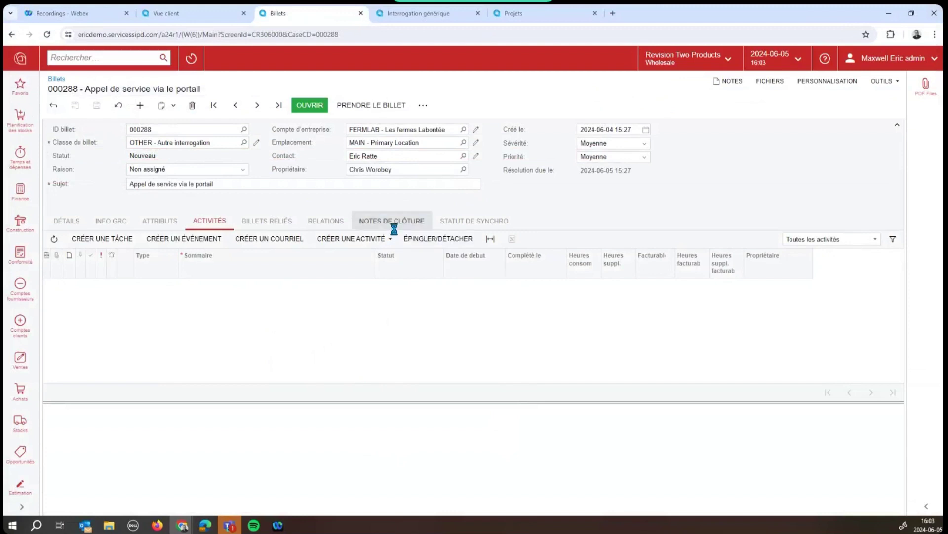
click(271, 219)
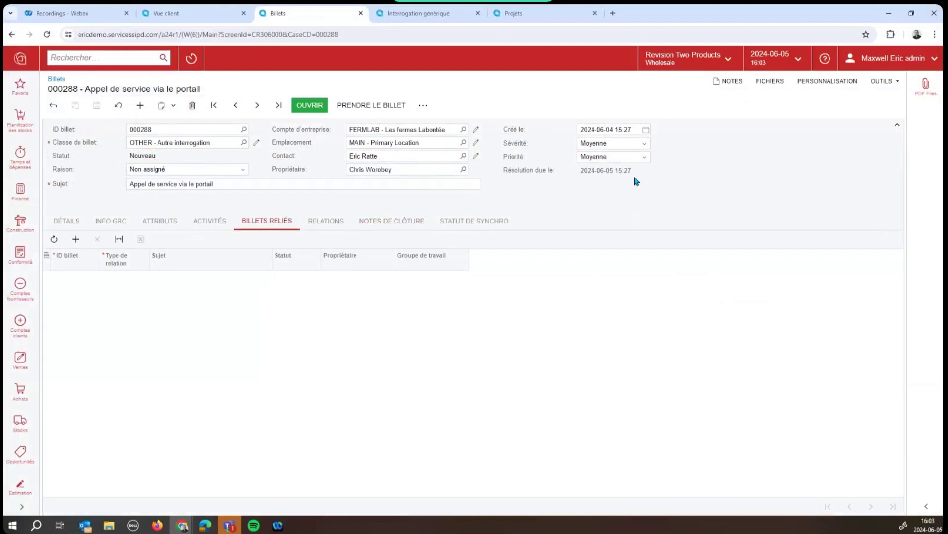
Try the severity Haute on the ticket, and set its severity to Basse
click(647, 144)
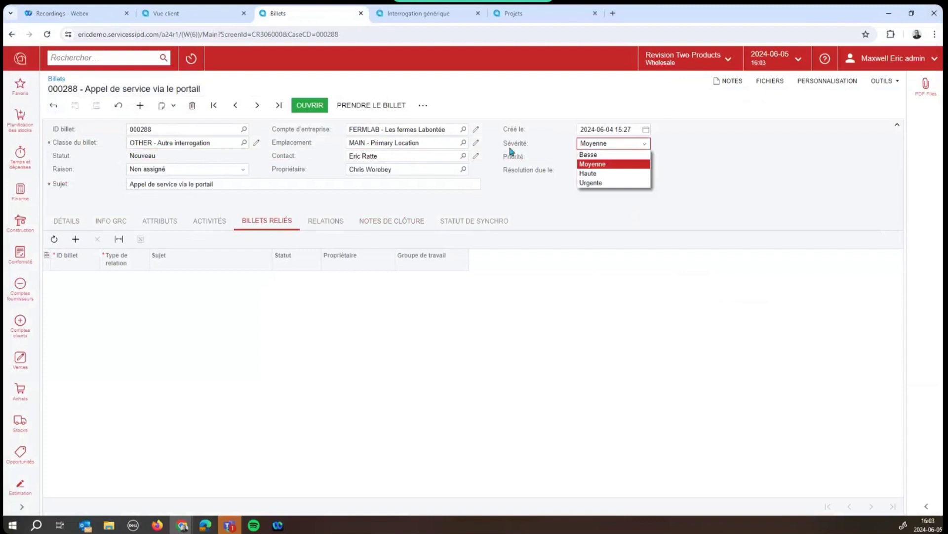
click(598, 173)
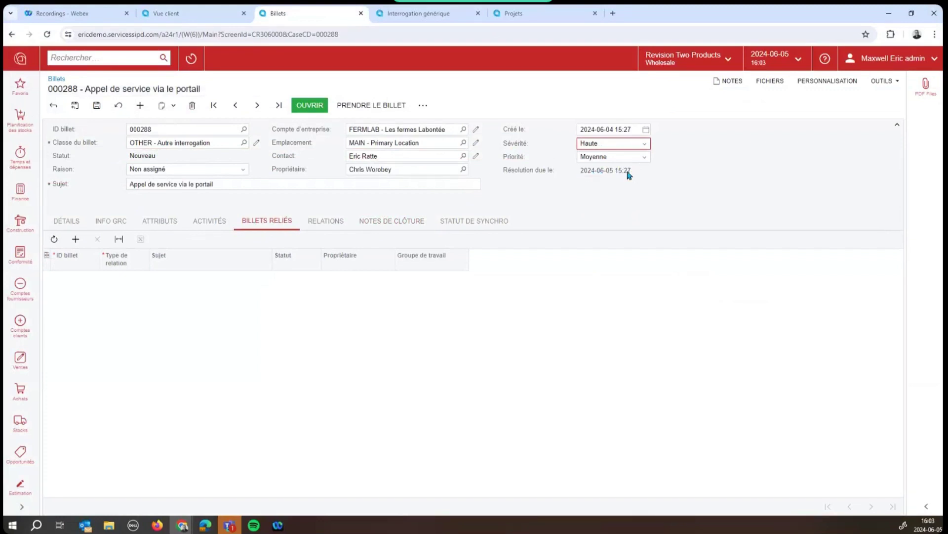
click(645, 147)
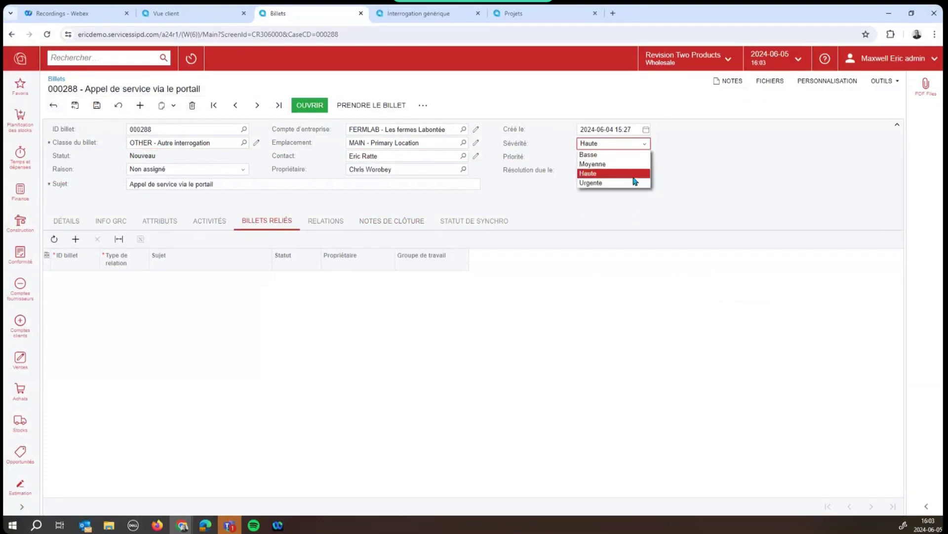
click(637, 173)
click(644, 146)
click(637, 154)
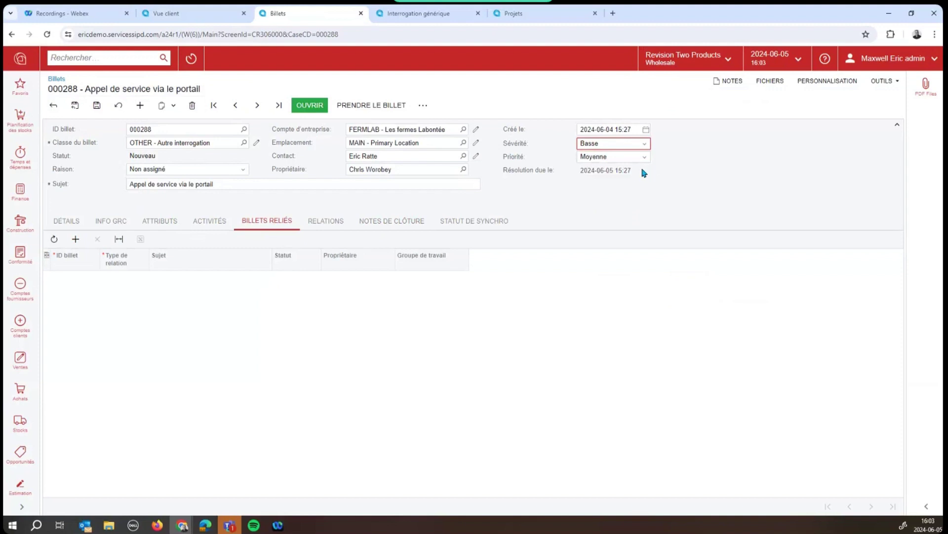
Review the ticket's Info GRC details, its available actions, and the activity types that can be created from its activities
click(119, 223)
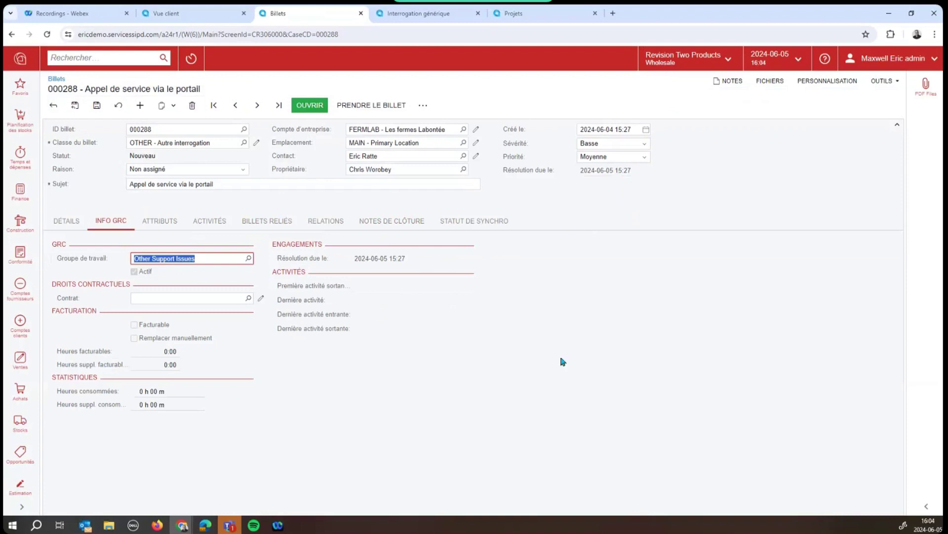
click(424, 105)
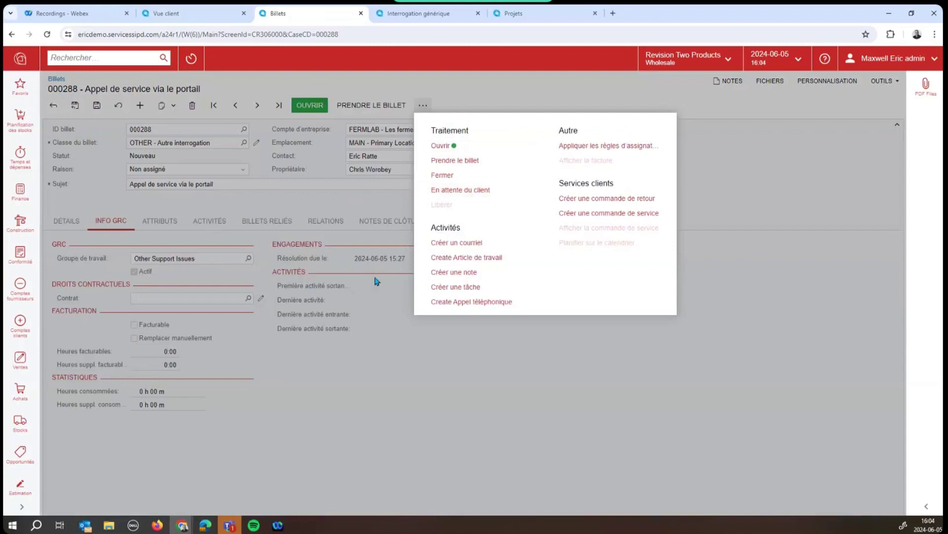
click(330, 200)
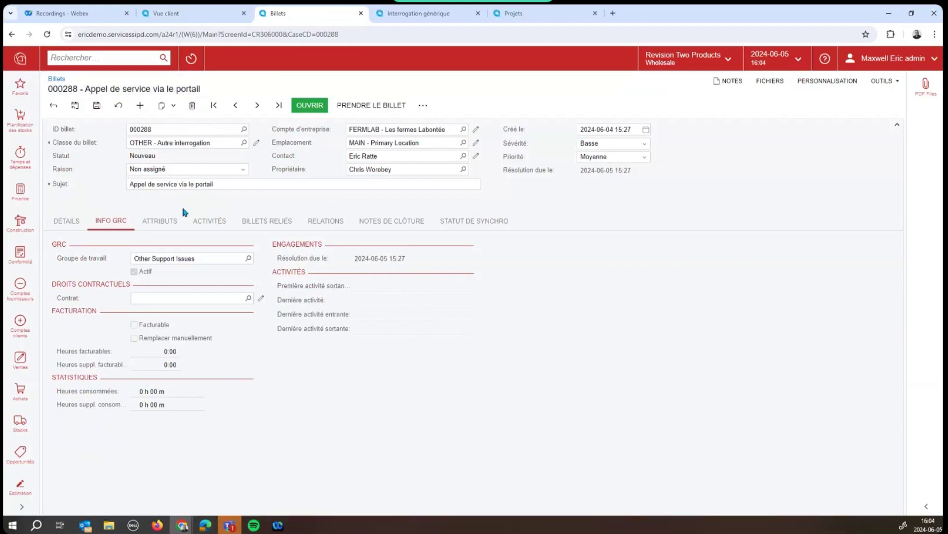
click(213, 220)
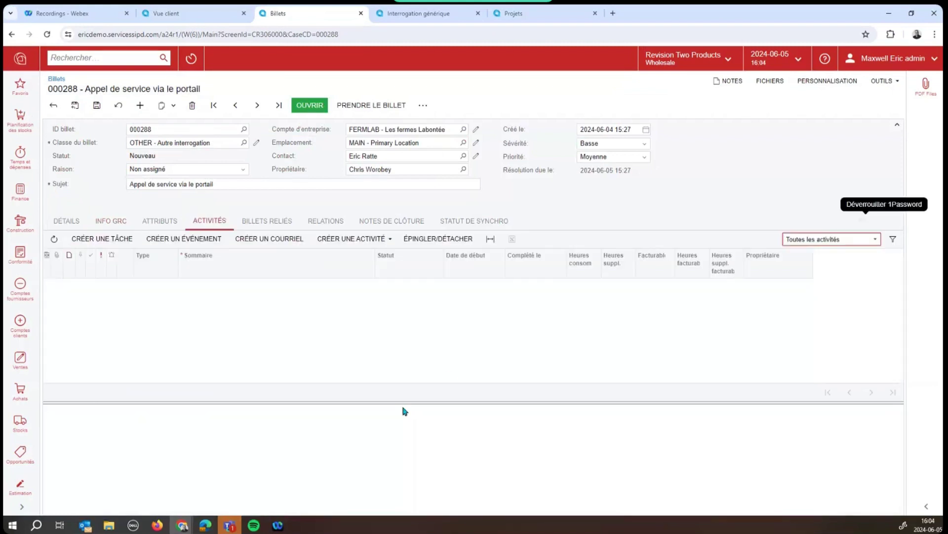
click(390, 239)
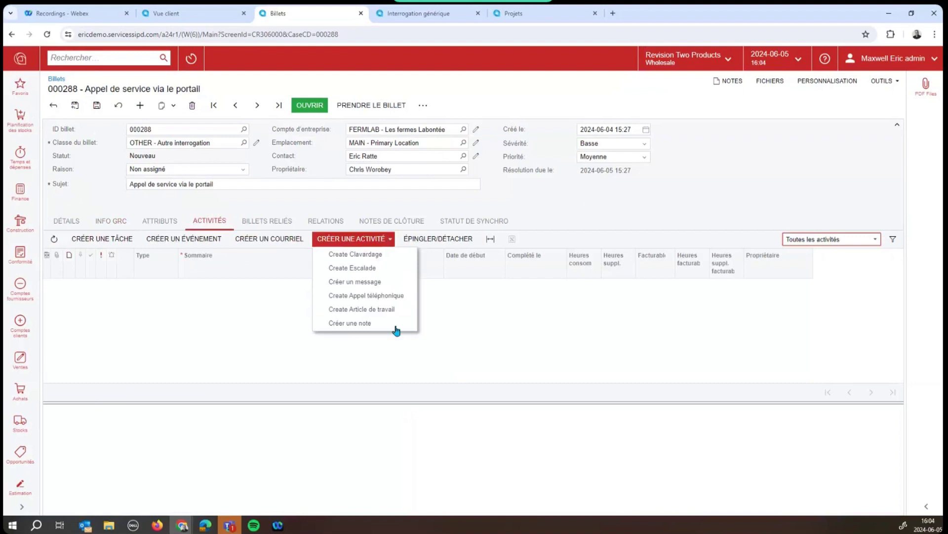
Open a new email draft for the ticket, view its details, close it unsent, and show the activity types again
click(276, 242)
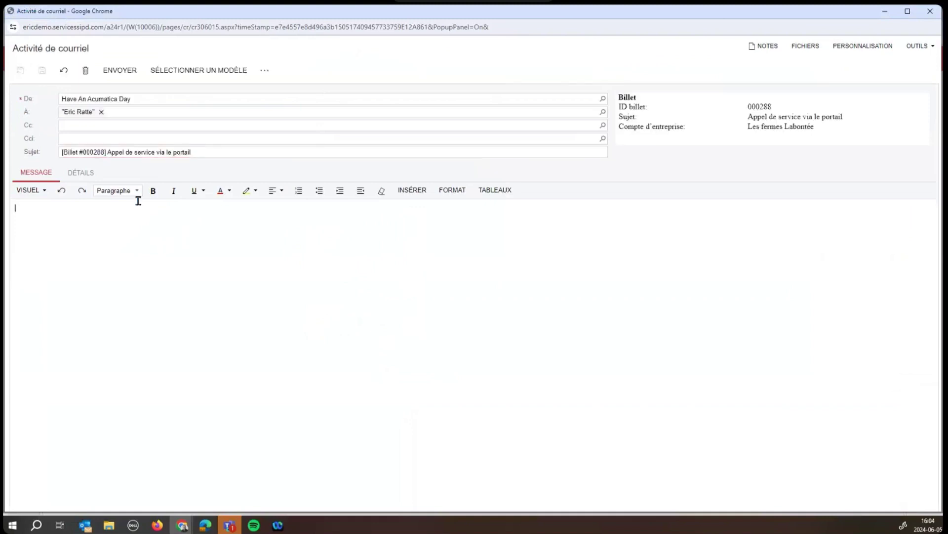
click(85, 172)
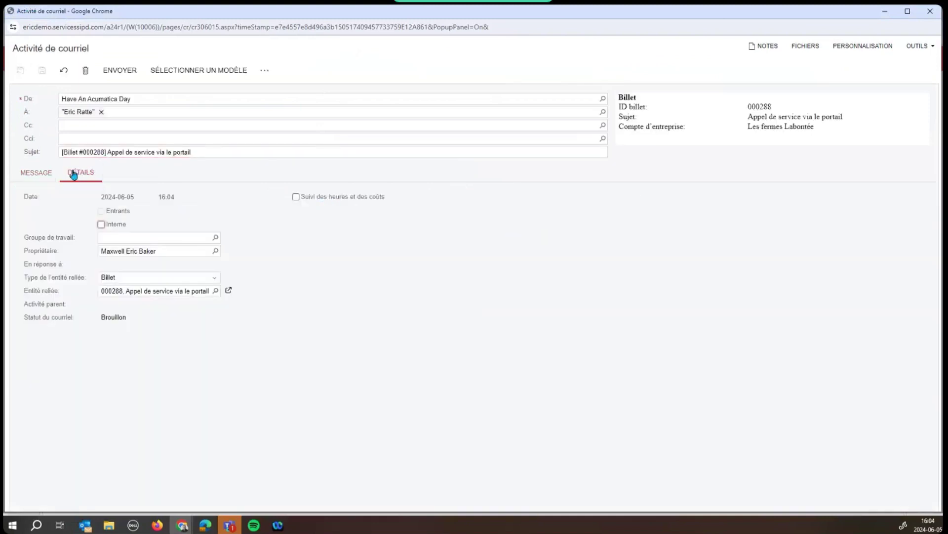
click(41, 172)
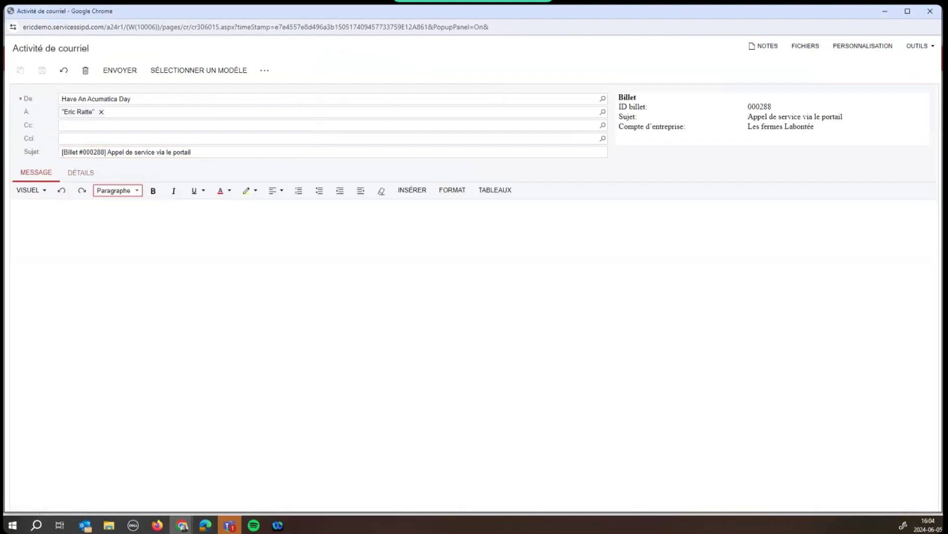
click(931, 12)
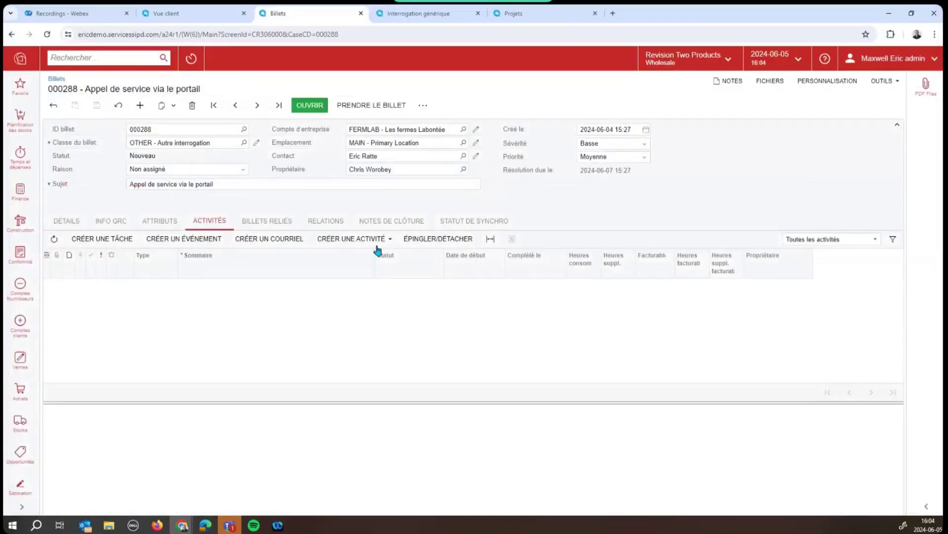
click(379, 242)
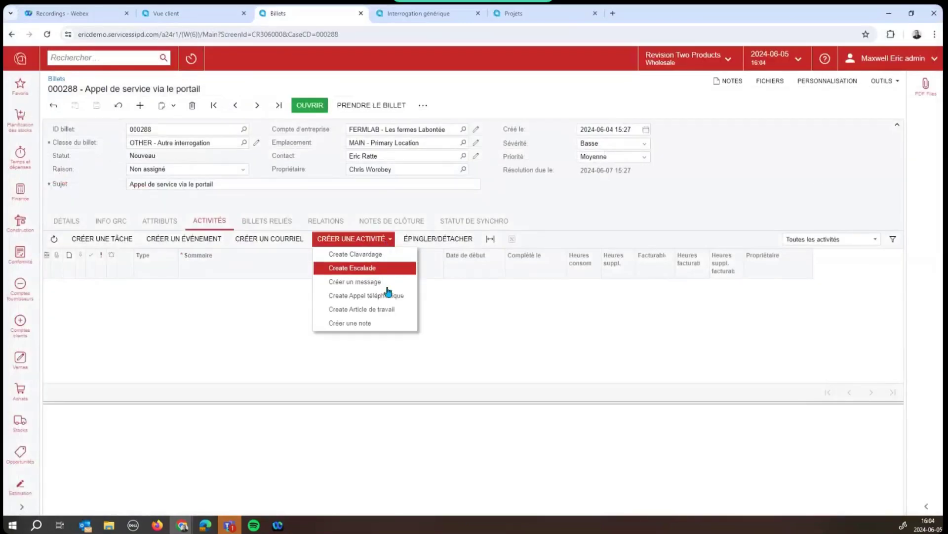
Change the ticket class to PRODSUPINC (Soutien des produits - Incident) and save the ticket
click(243, 142)
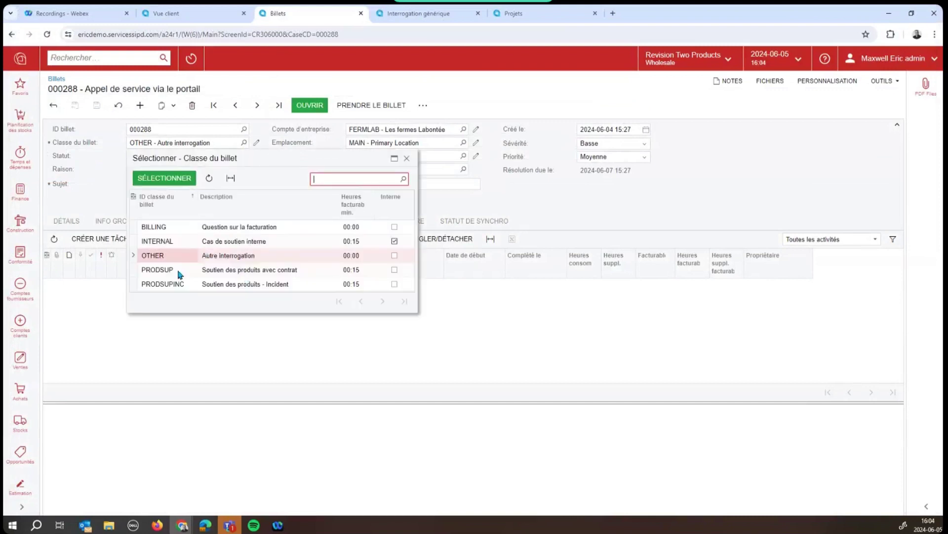
double_click(177, 284)
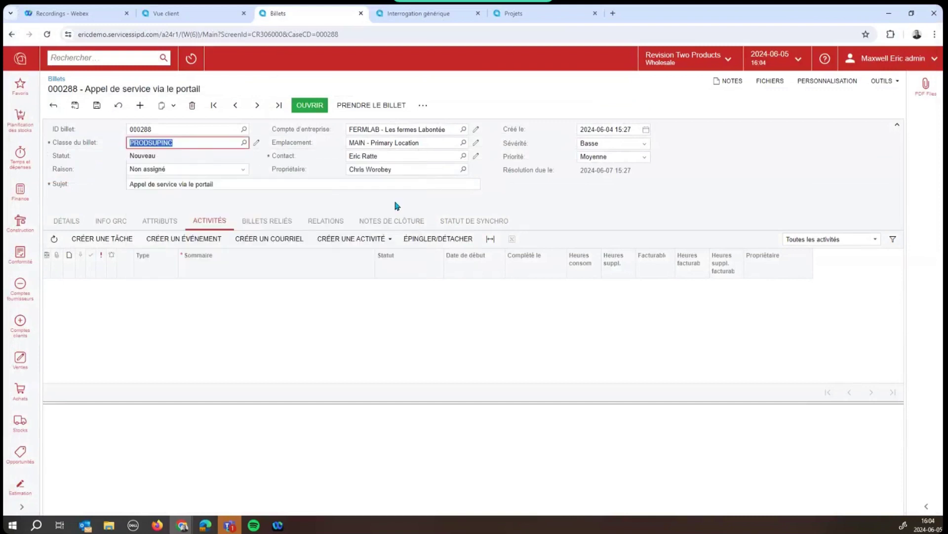
click(97, 105)
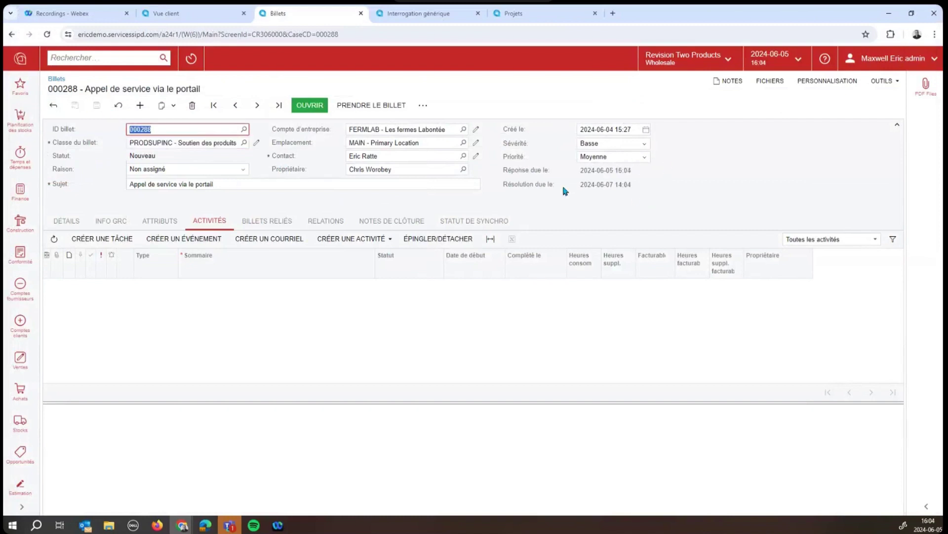
Try the severities Moyenne and Urgente on the ticket, set the severity to Basse, and save
click(644, 144)
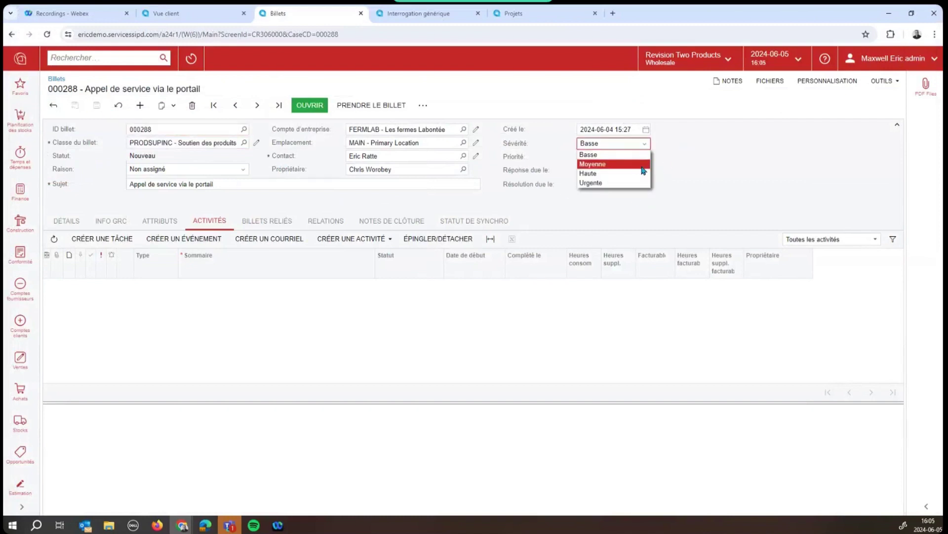
click(641, 165)
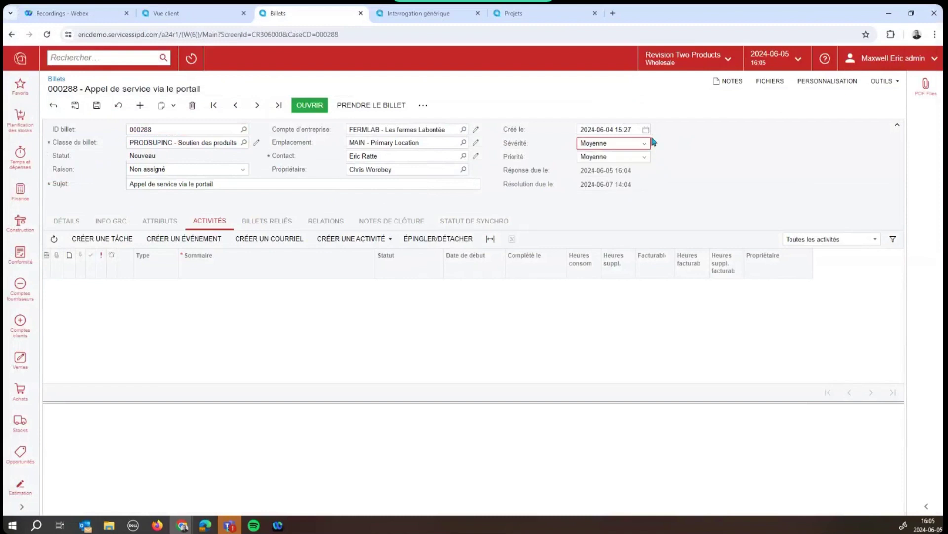
click(644, 144)
click(637, 183)
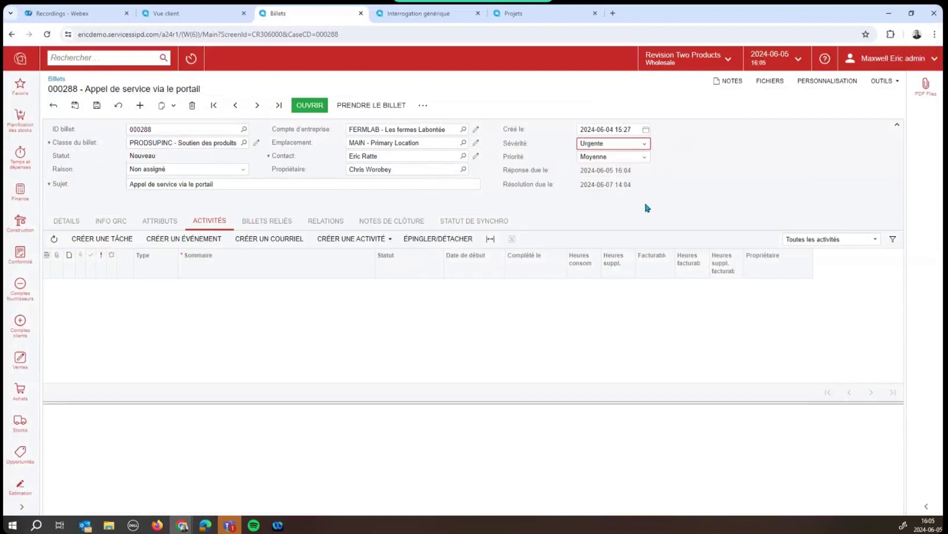
click(649, 144)
click(642, 164)
click(643, 151)
click(637, 155)
click(97, 105)
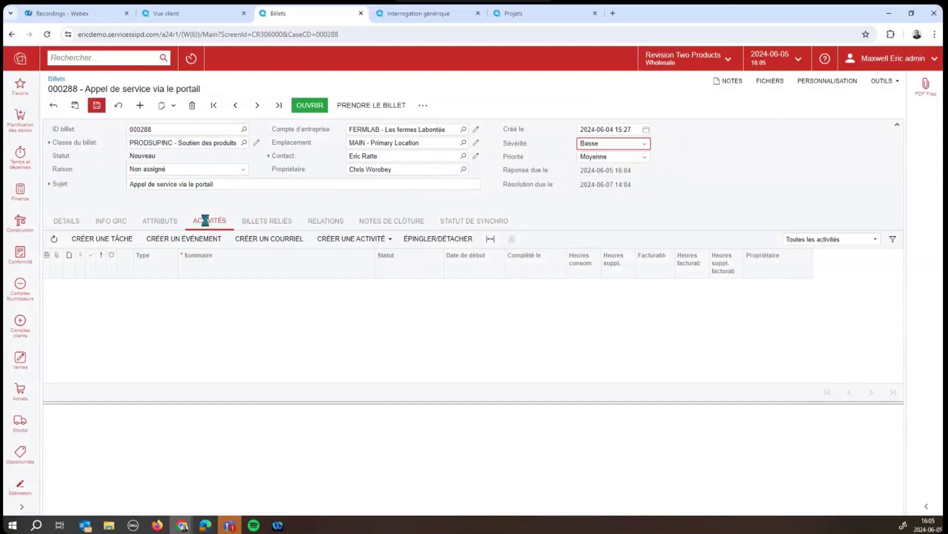
Create an email activity for the ticket and mark it as Solution fournie pour le billet
click(305, 240)
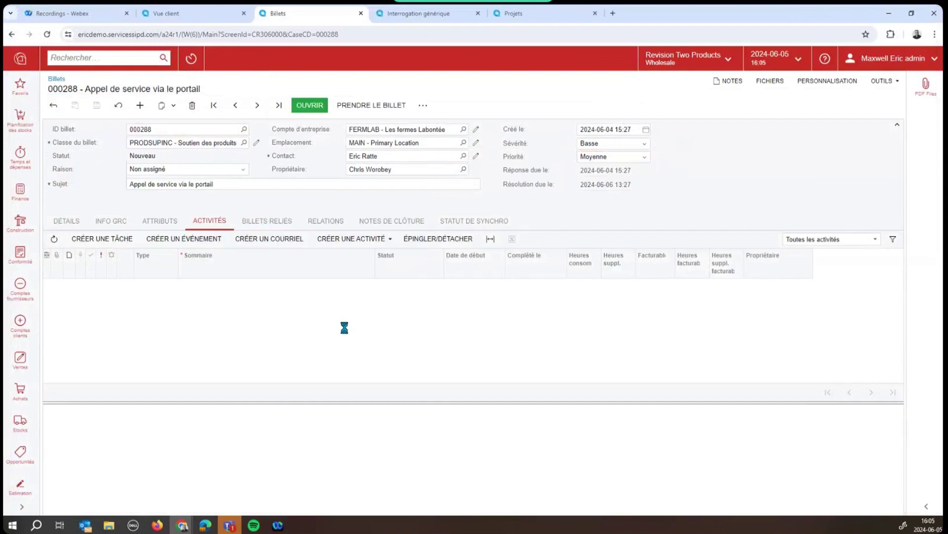
click(79, 172)
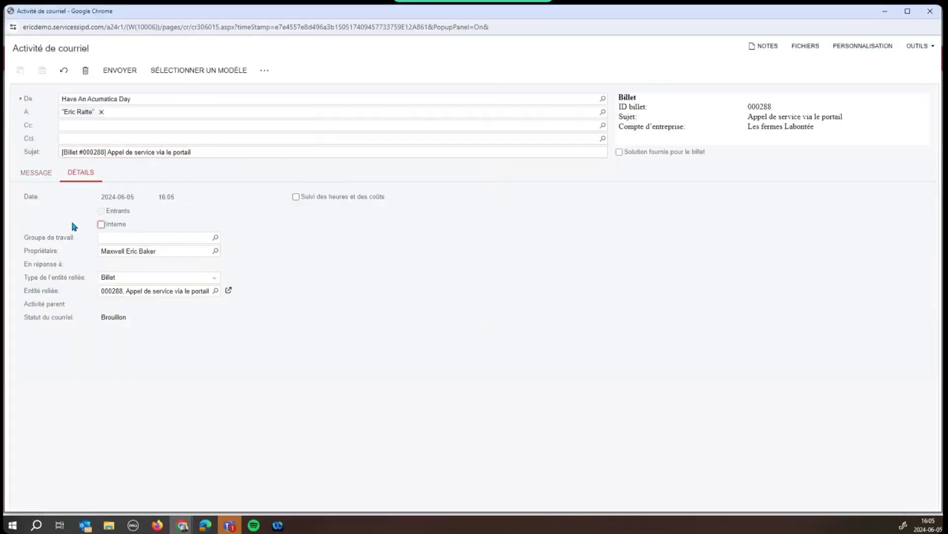
click(650, 152)
click(42, 173)
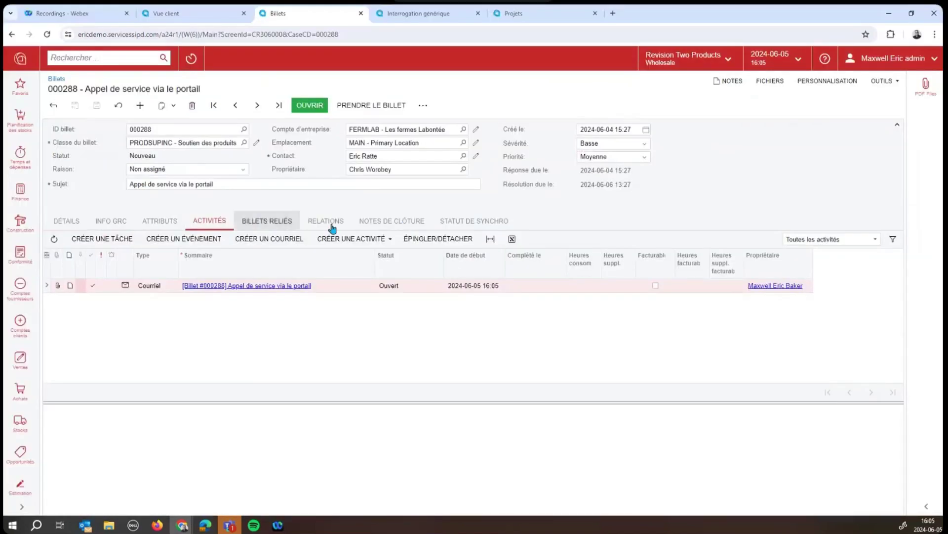
Put the ticket in En attente du client with the reason Solution fournie, provided via its email activity
click(423, 105)
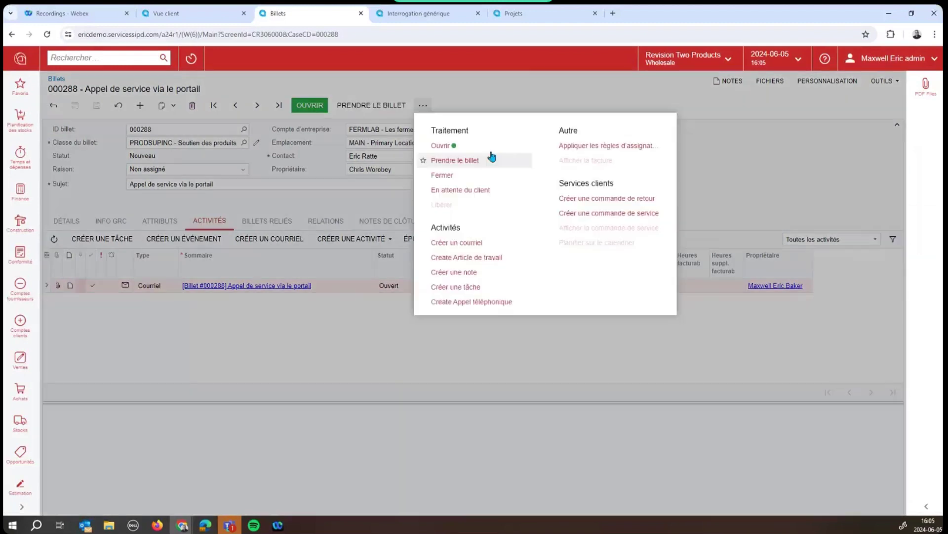
click(480, 191)
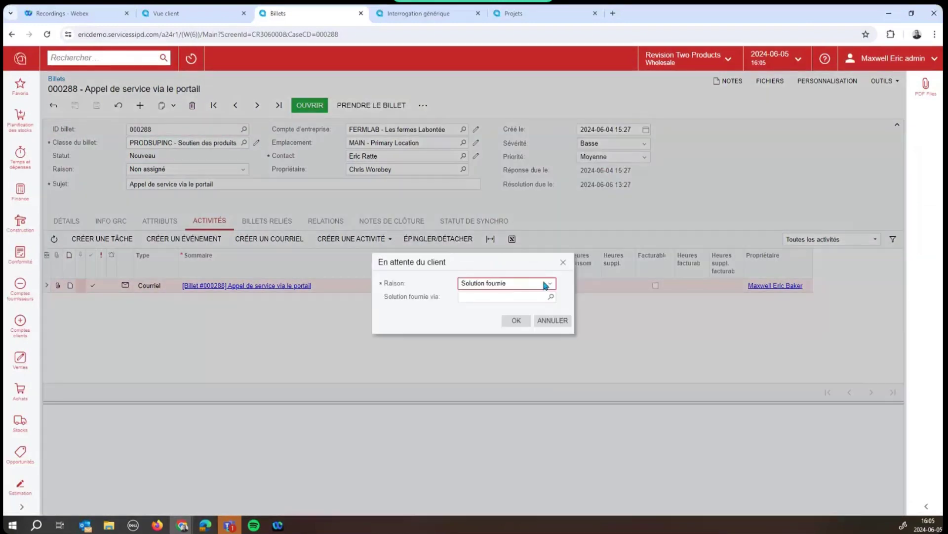
click(551, 298)
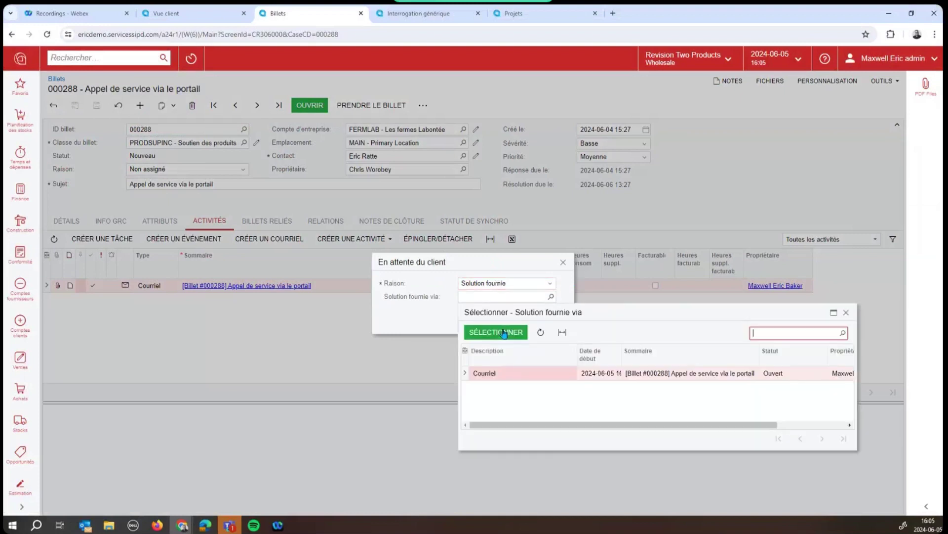
click(509, 372)
click(520, 330)
click(516, 321)
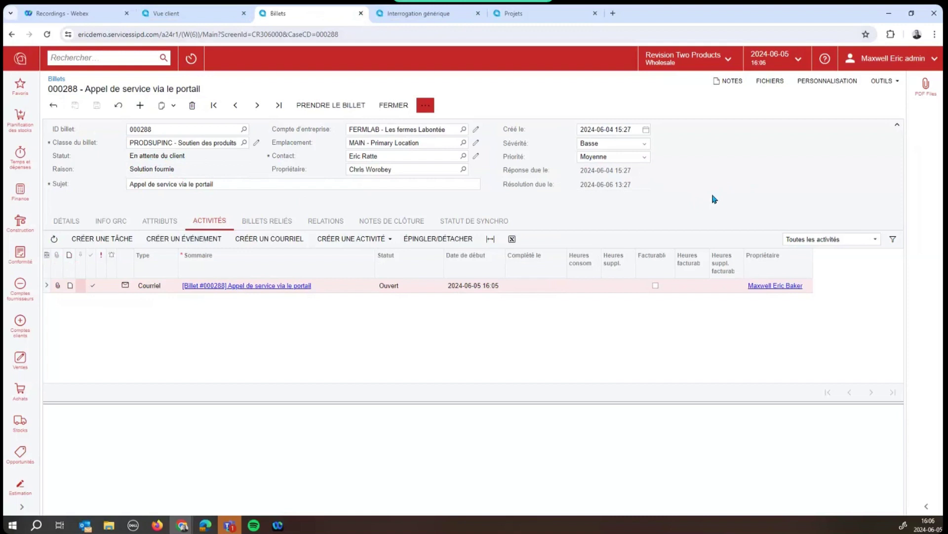
Display the ticket's closing notes, and show the highlights slide from the Vue client dashboard in full screen
click(395, 220)
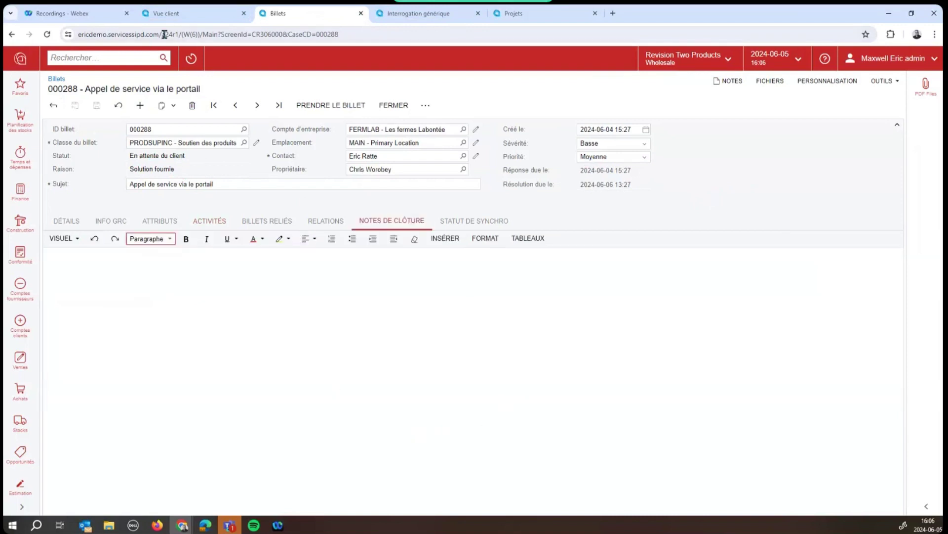
click(168, 20)
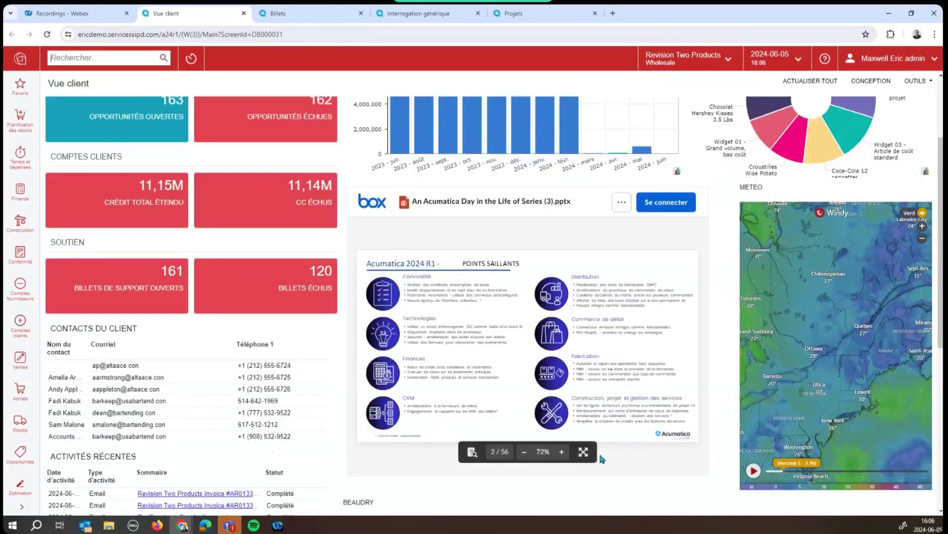
click(588, 452)
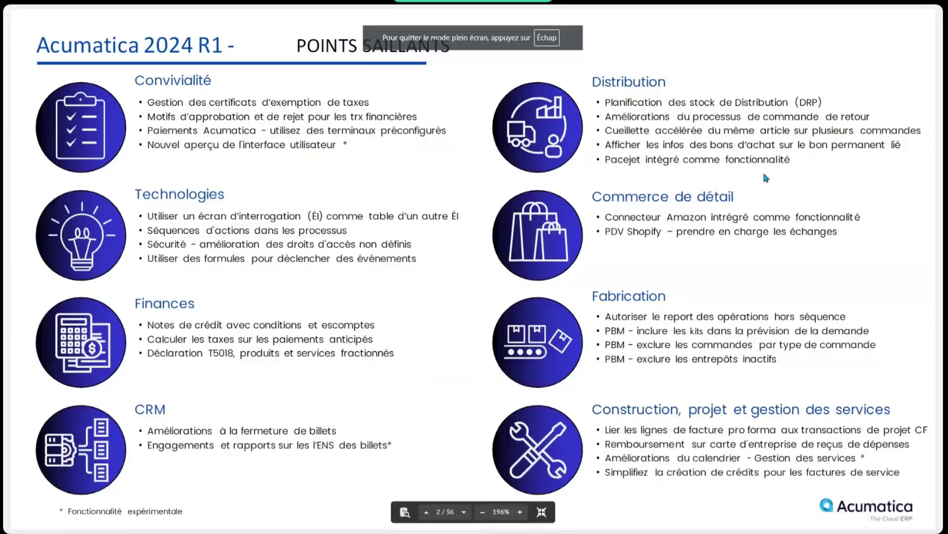
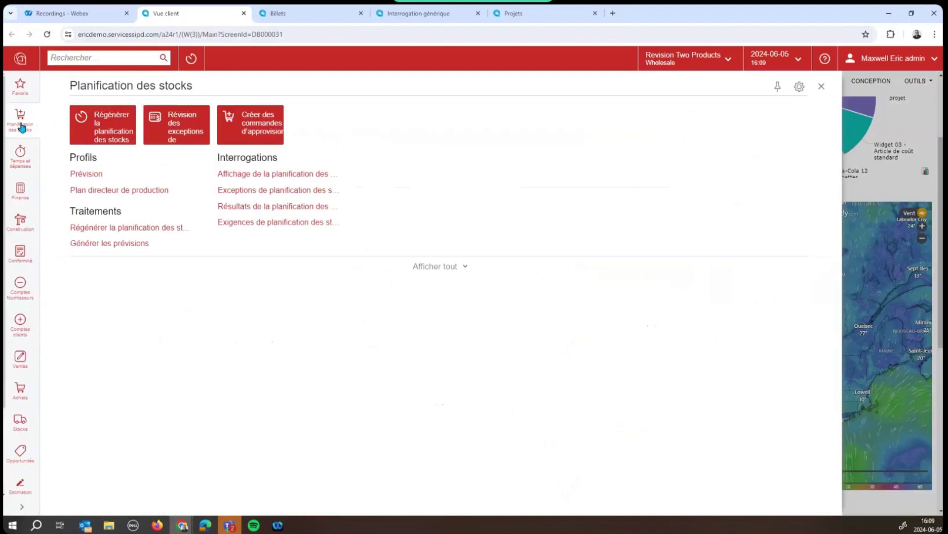
Open Affichage de la planification des stocks from the complete list of stock planning screens and try its Acheter action
click(443, 266)
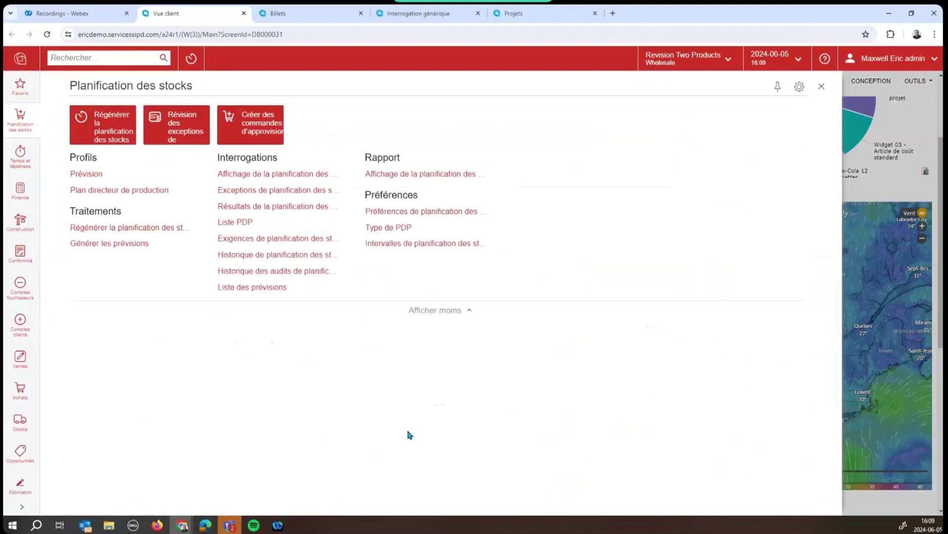
click(278, 175)
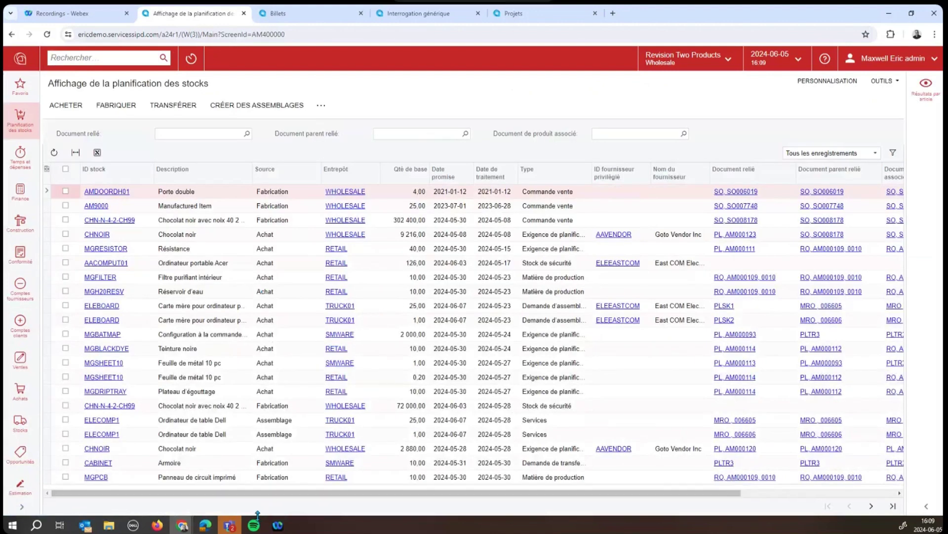
click(60, 104)
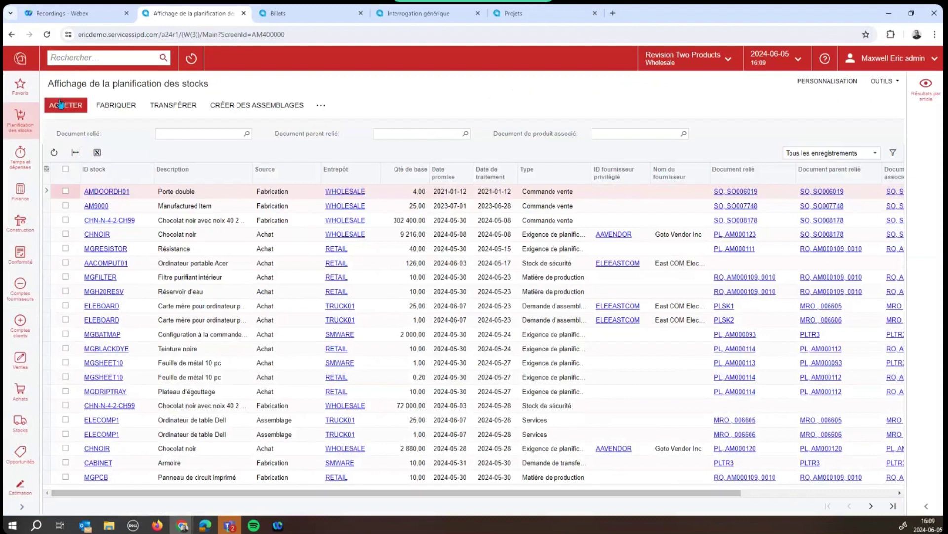
Examine the planned items' Source values, processing dates and linked, parent and product documents in the stock planning list
click(286, 236)
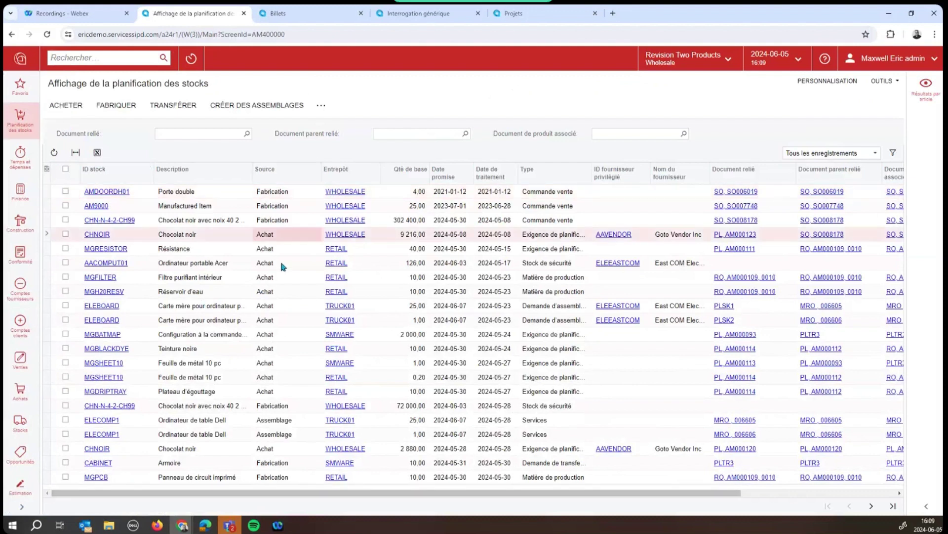
click(283, 267)
click(278, 324)
click(281, 394)
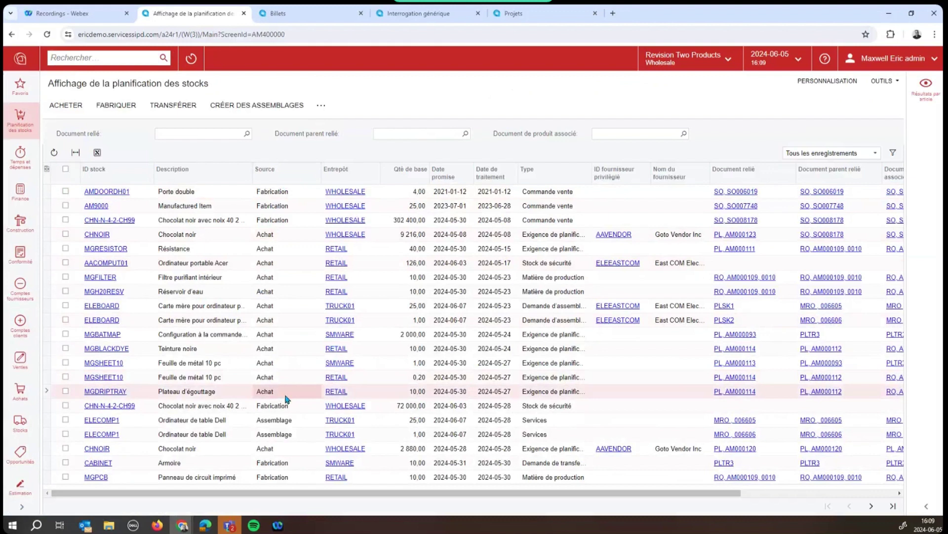
click(483, 307)
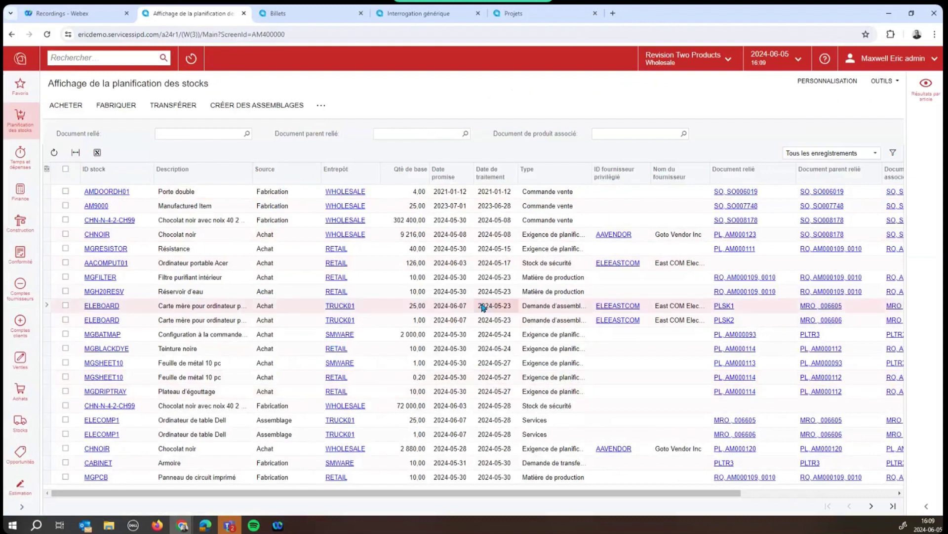
drag(675, 499, 756, 498)
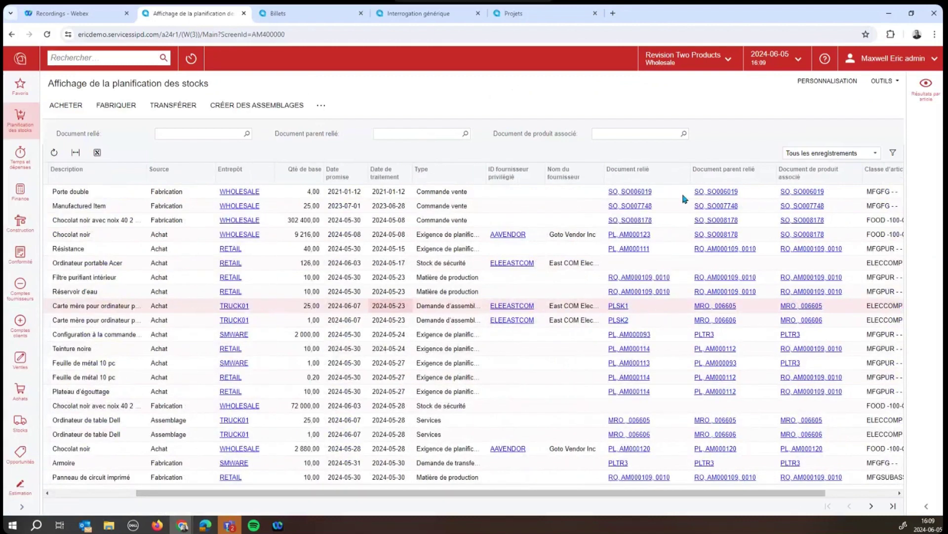
click(724, 190)
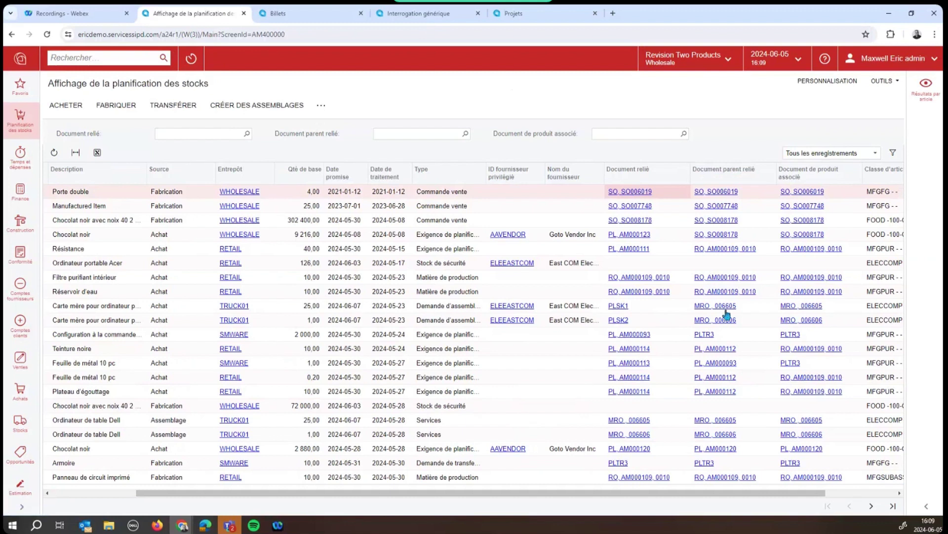
click(750, 307)
click(759, 325)
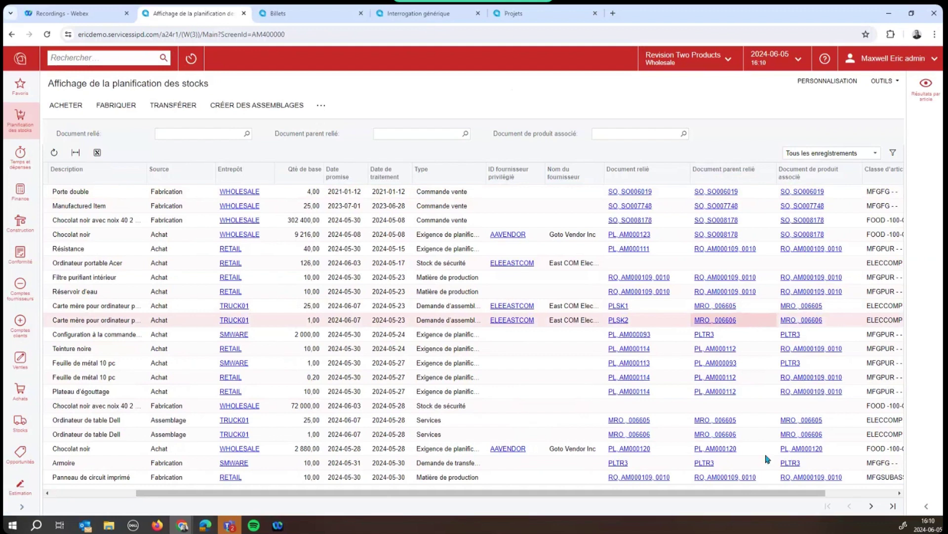
drag(763, 495, 435, 494)
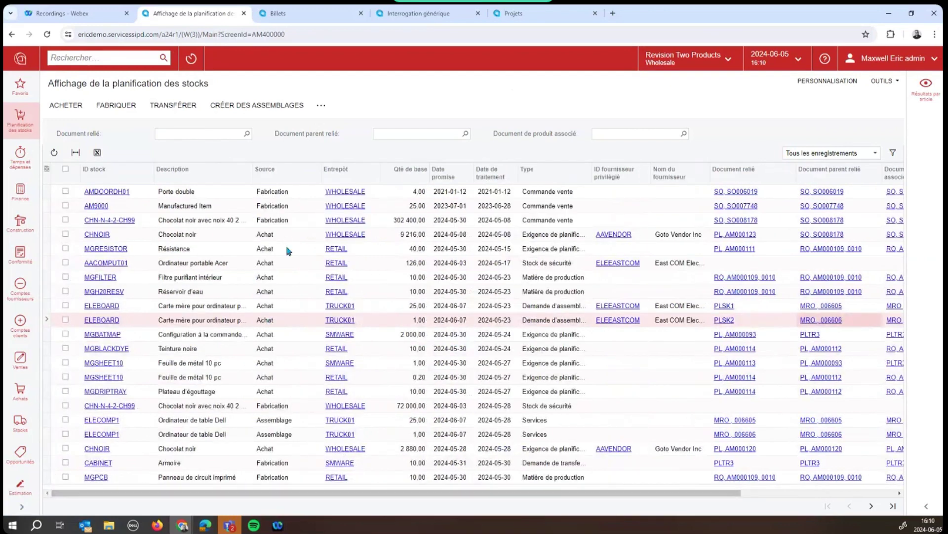
click(290, 408)
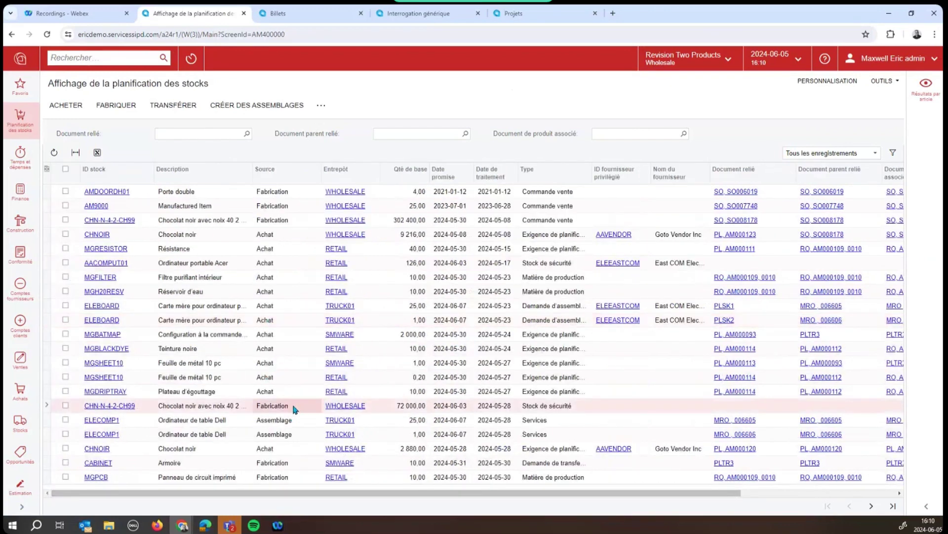
Open the Résultats par article inquiry for the assembled item ELECOMP1 in warehouse TRUCK01
click(296, 421)
click(295, 436)
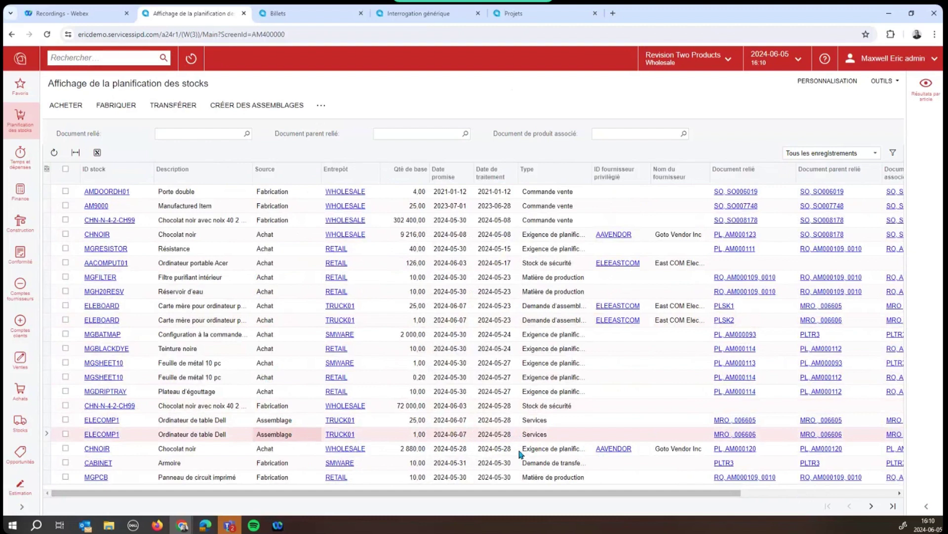
click(861, 436)
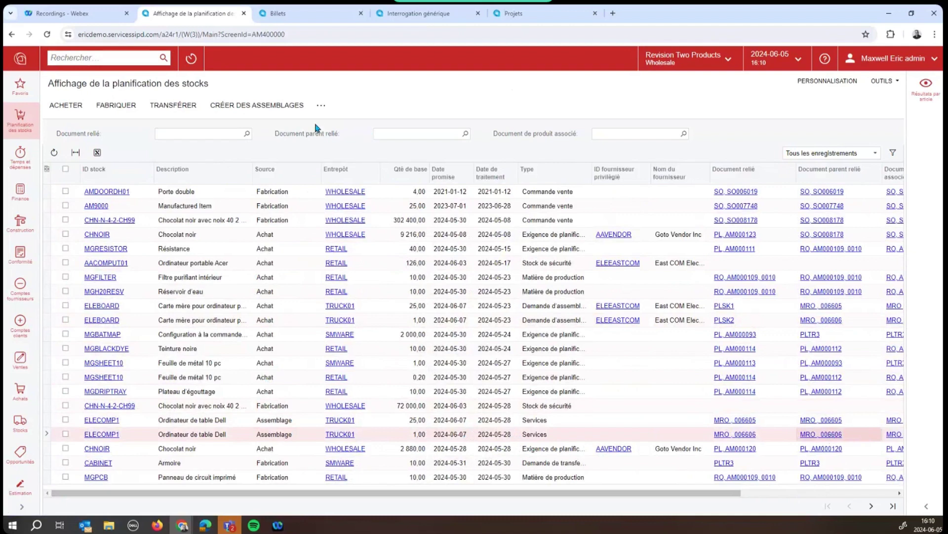
click(319, 104)
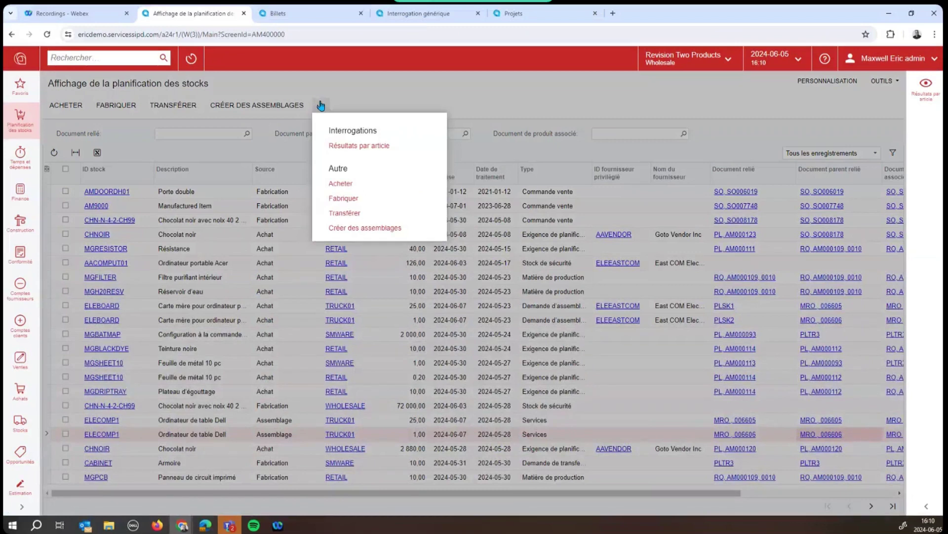
click(363, 146)
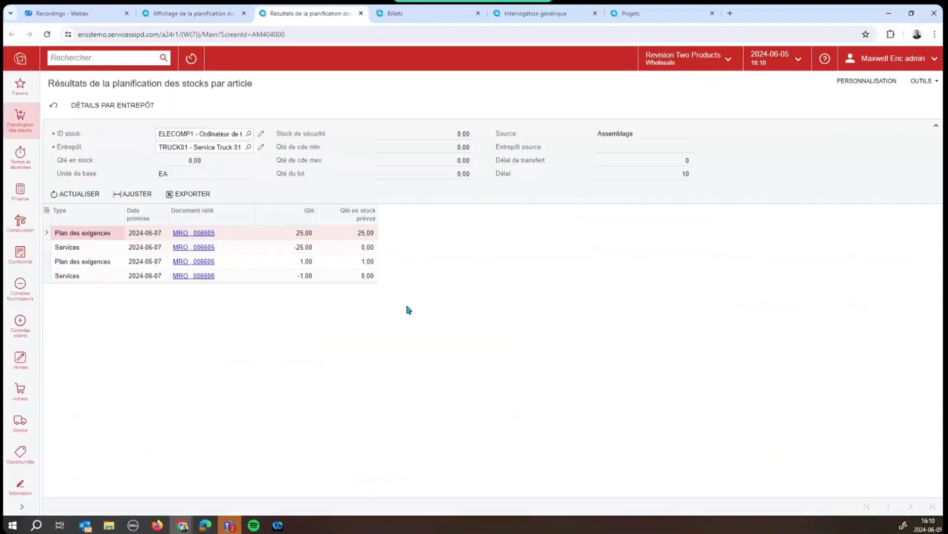
Examine ELECOMP1's stock on hand and the quantities of its requirement plan and service lines, and close the inquiry
double_click(202, 159)
click(303, 238)
click(306, 247)
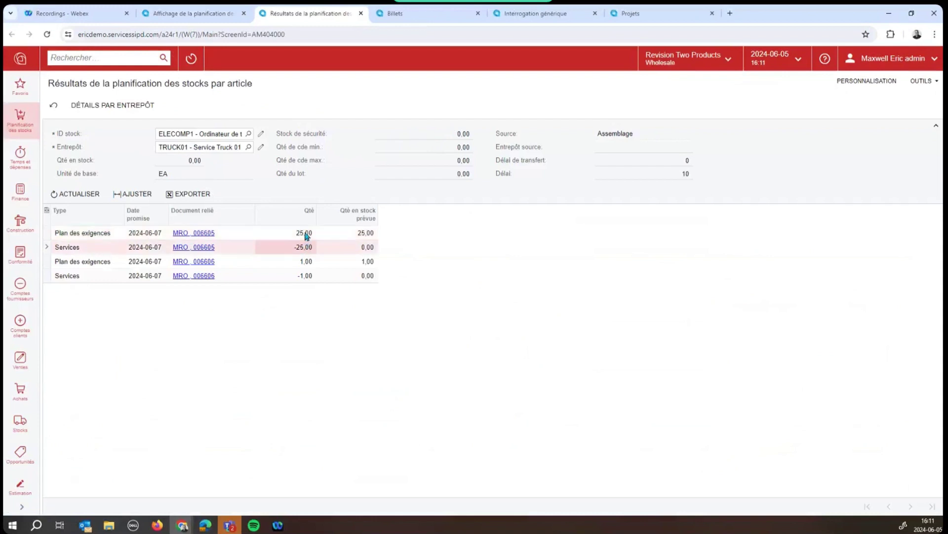
click(306, 236)
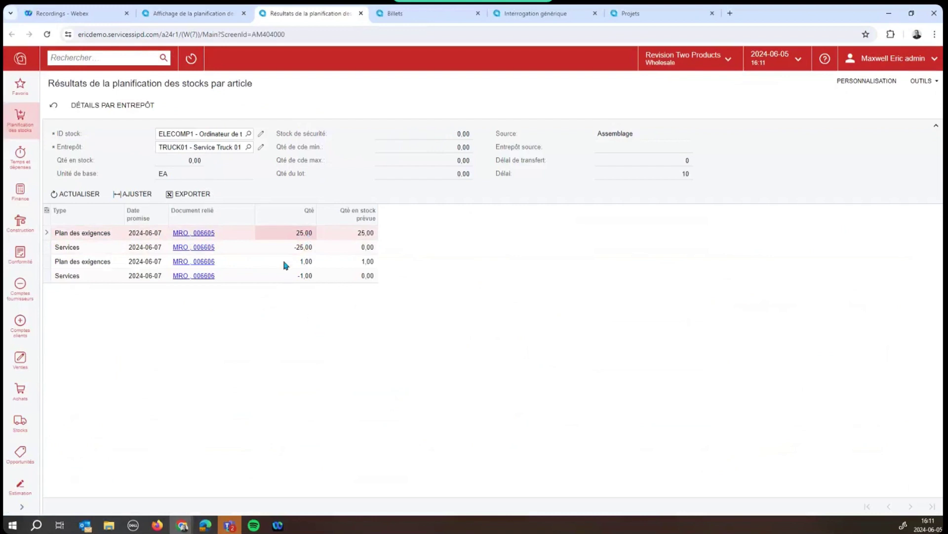
click(280, 279)
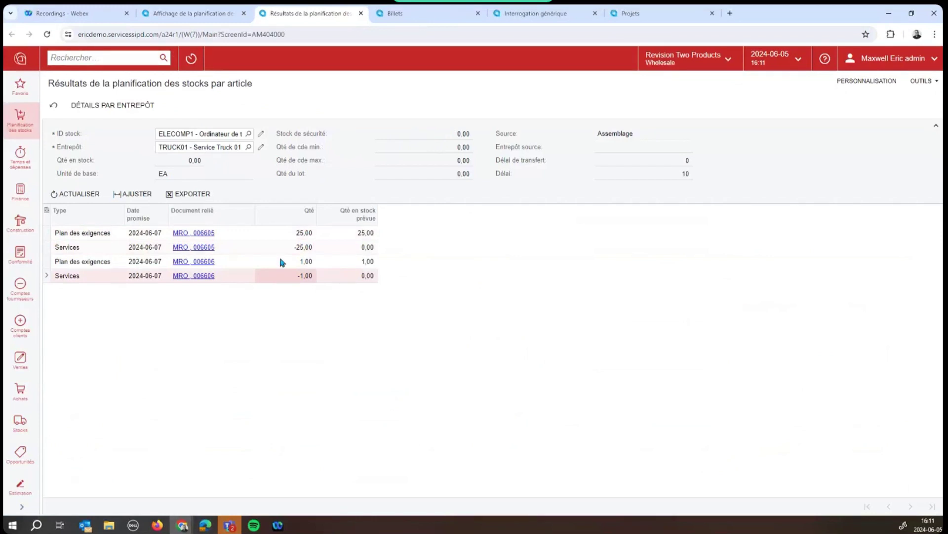
click(282, 262)
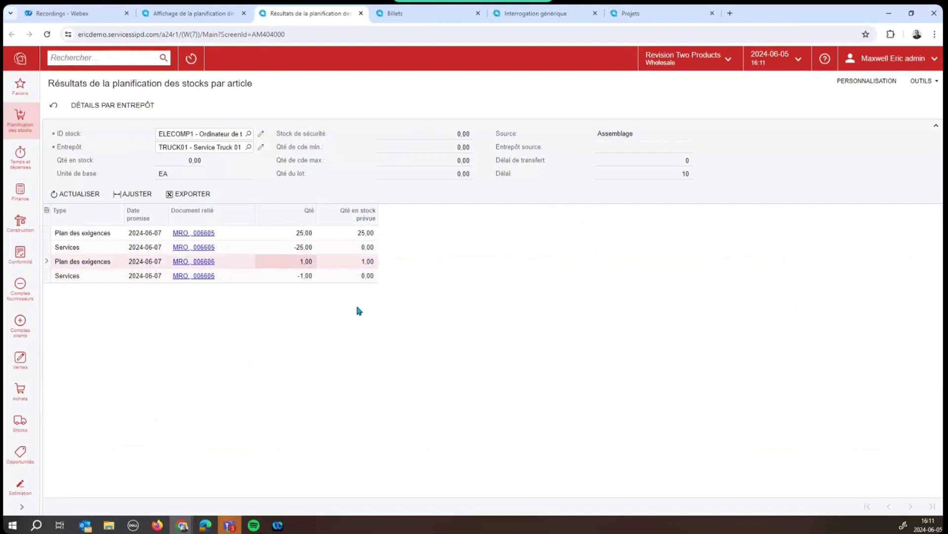
click(361, 15)
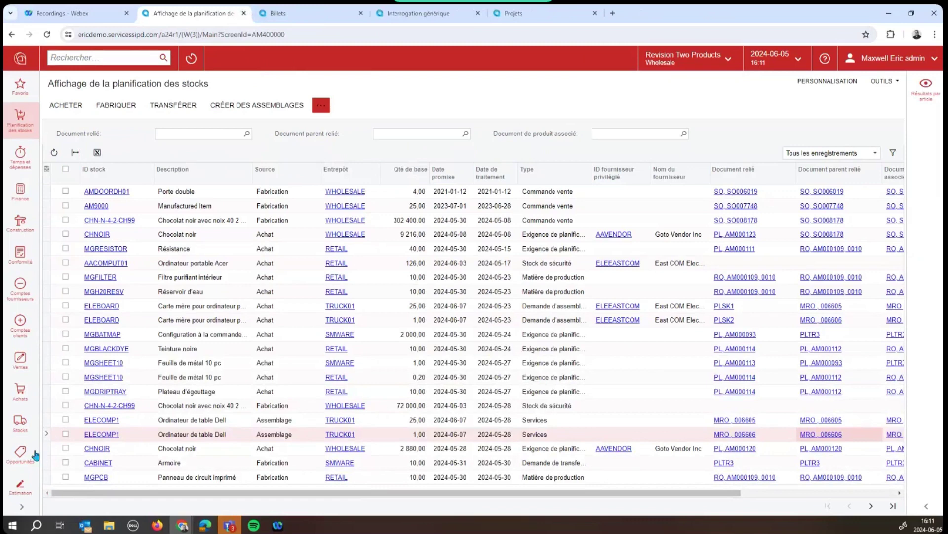
Start a new sales order of type RC (Retour pour crédit) for the customer ACTIVESTAF
click(22, 368)
click(108, 173)
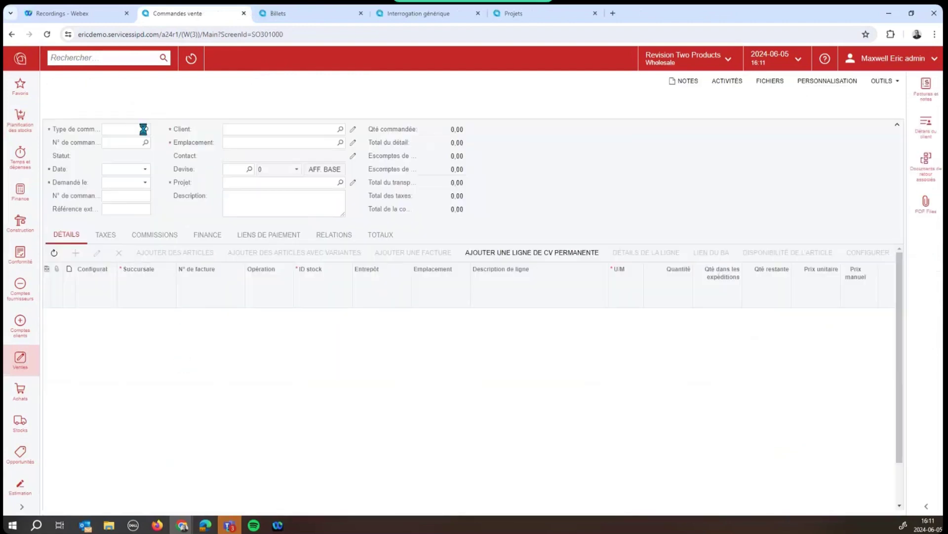
click(145, 129)
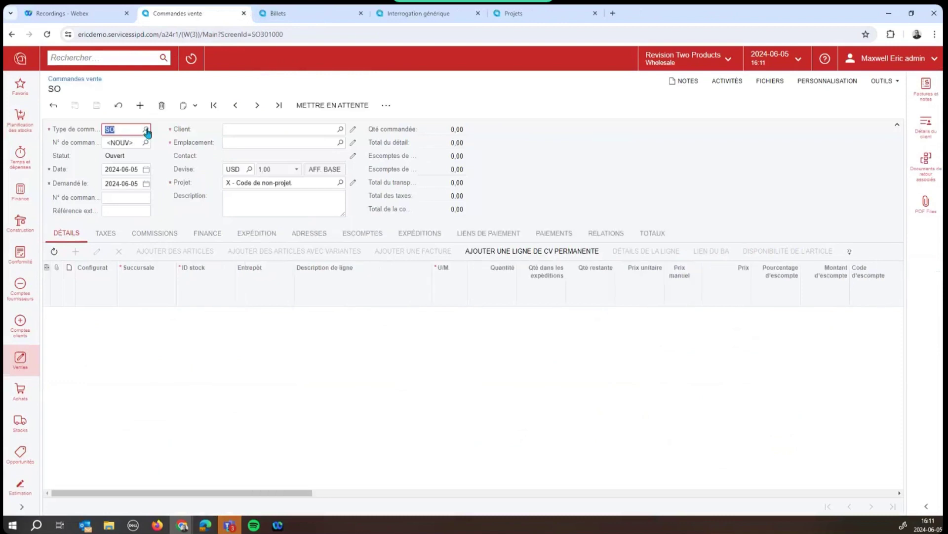
click(145, 129)
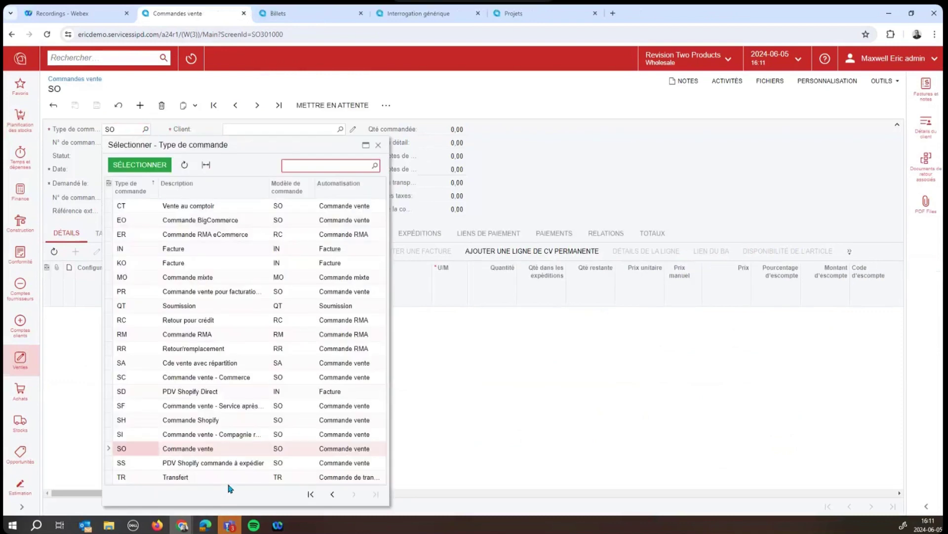
double_click(224, 320)
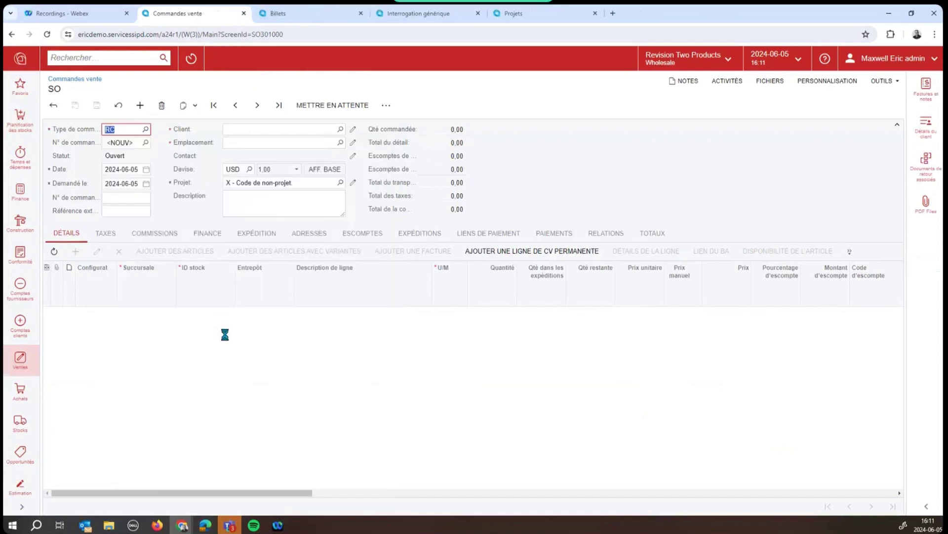
click(340, 129)
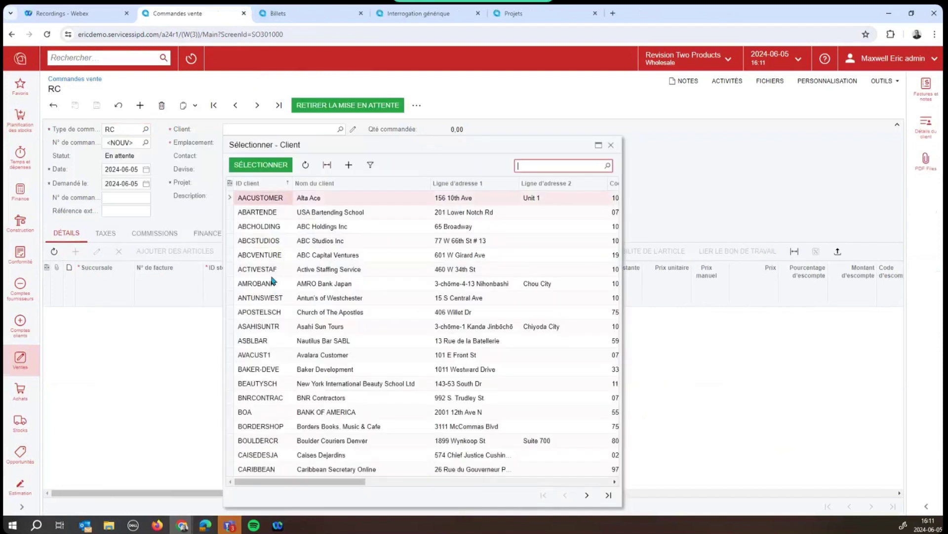
double_click(273, 269)
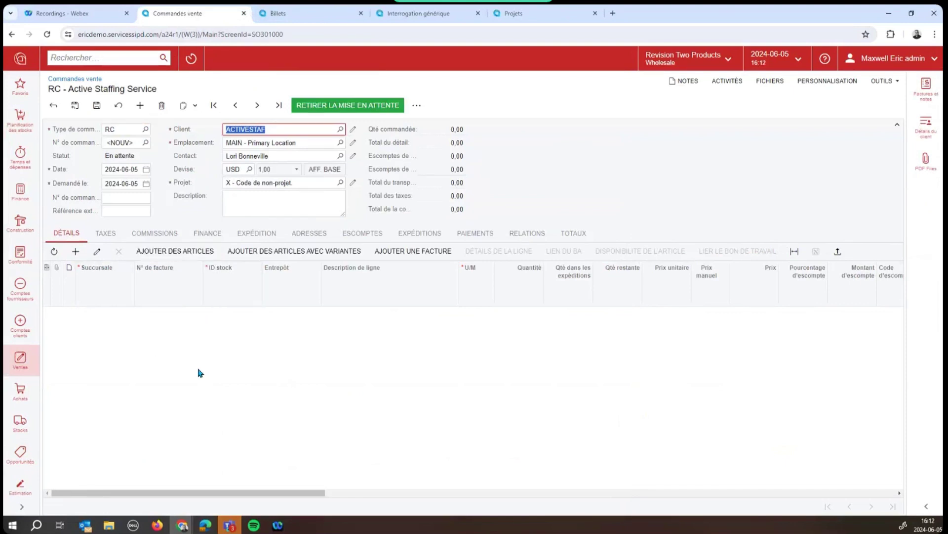
Start adding an invoice to the return order and set the invoice search's start date to 2023-10-01
click(414, 251)
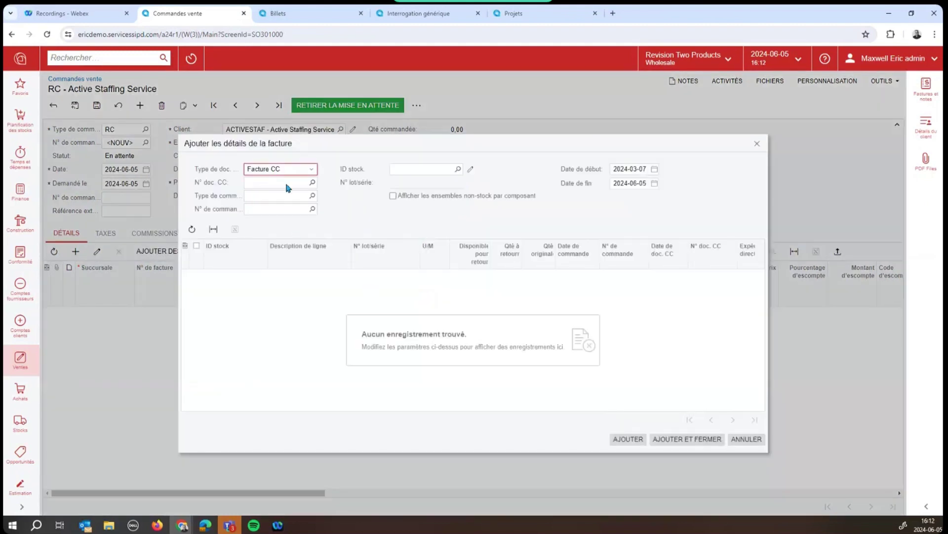
click(655, 169)
click(618, 183)
click(618, 183)
click(617, 183)
click(617, 183)
click(618, 183)
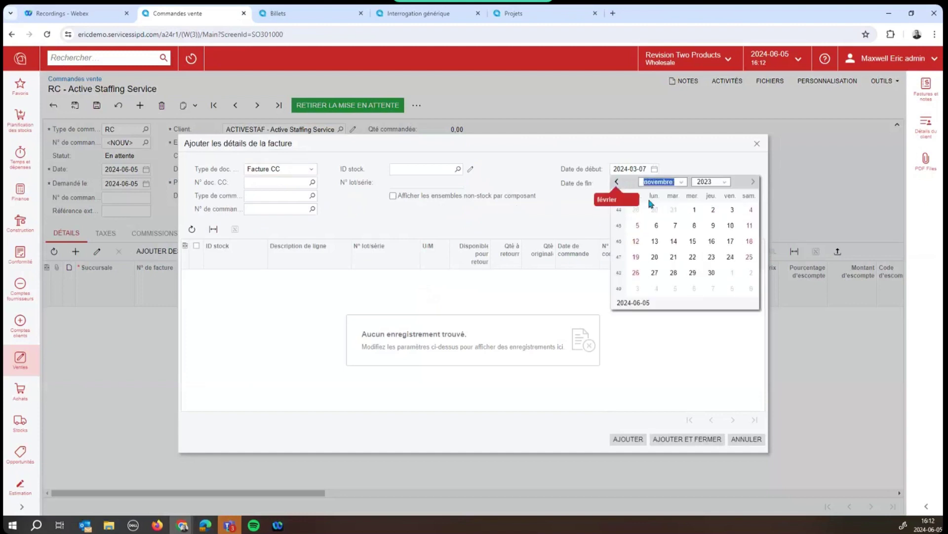
click(639, 210)
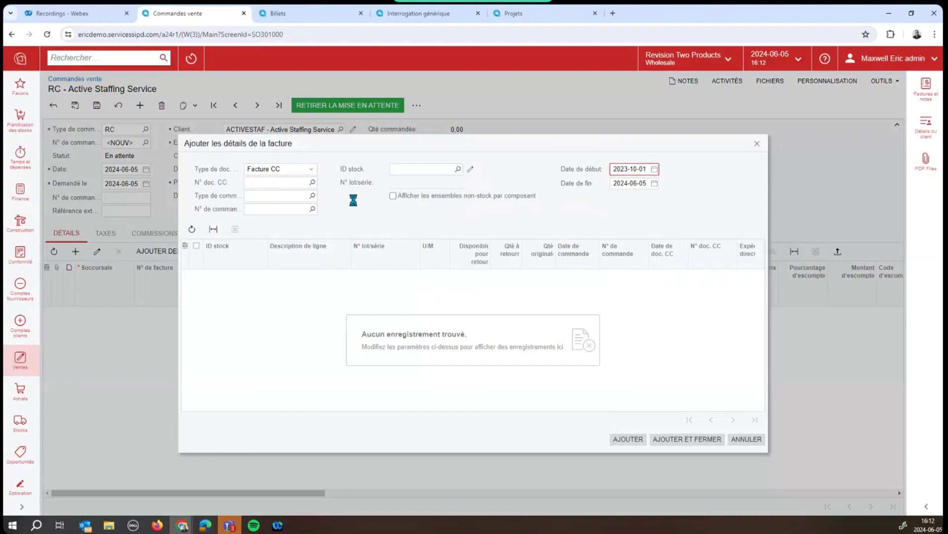
Choose the customer invoice containing INDLIFT3 and add its Rider Forklift line to the return order
double_click(294, 260)
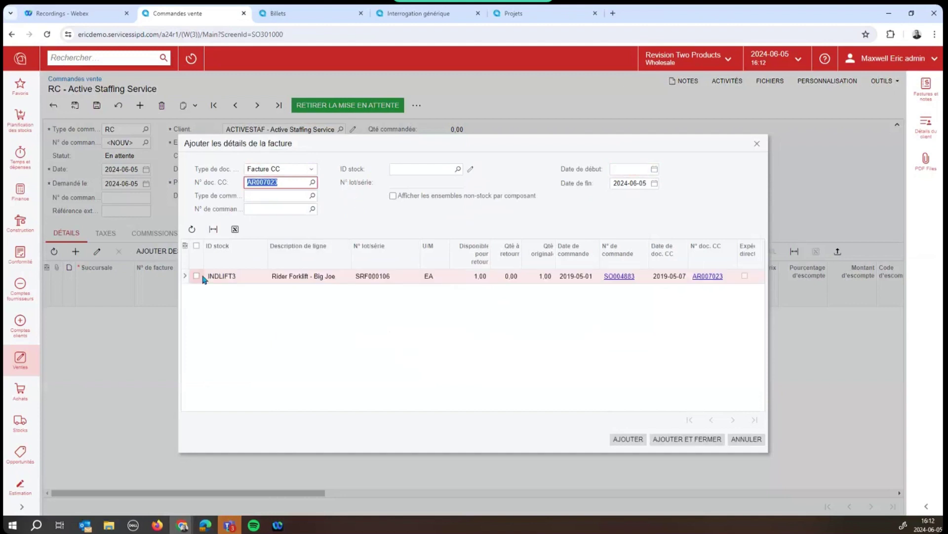
click(197, 276)
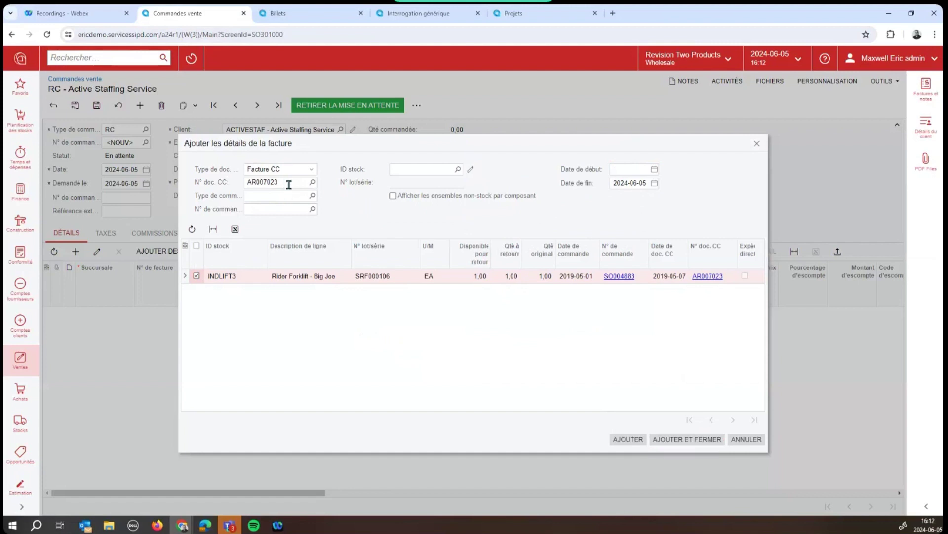
click(284, 209)
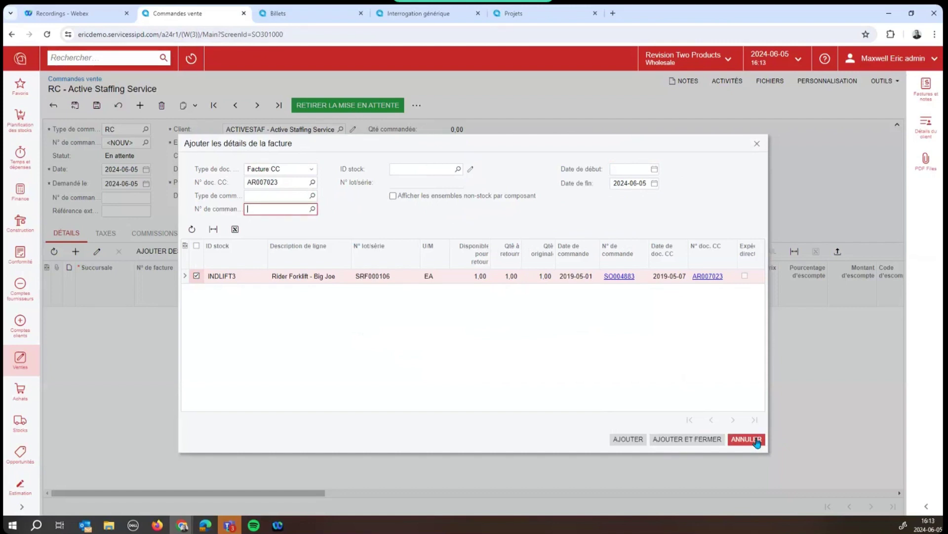
click(713, 441)
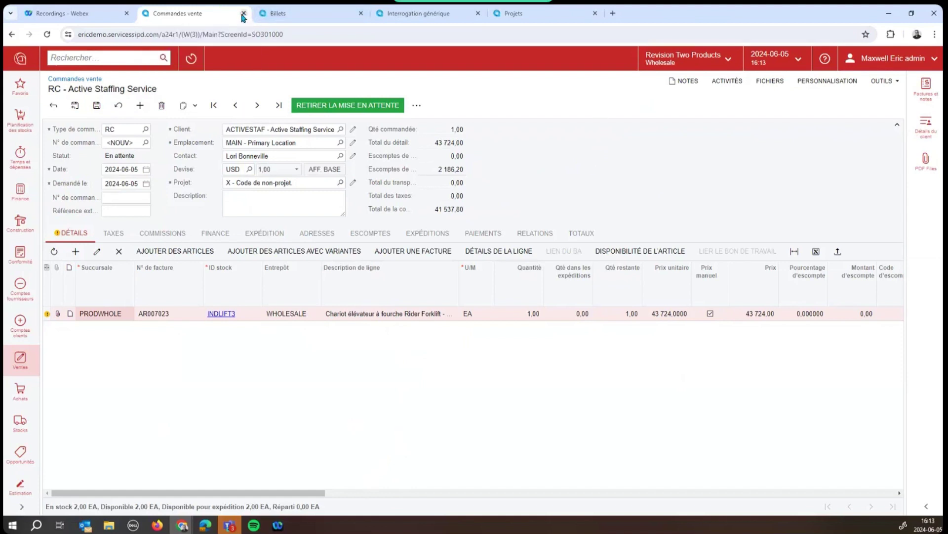
Return to the Vue client dashboard and show its Acumatica 2024 R1 highlights slide in full screen
click(17, 58)
click(552, 106)
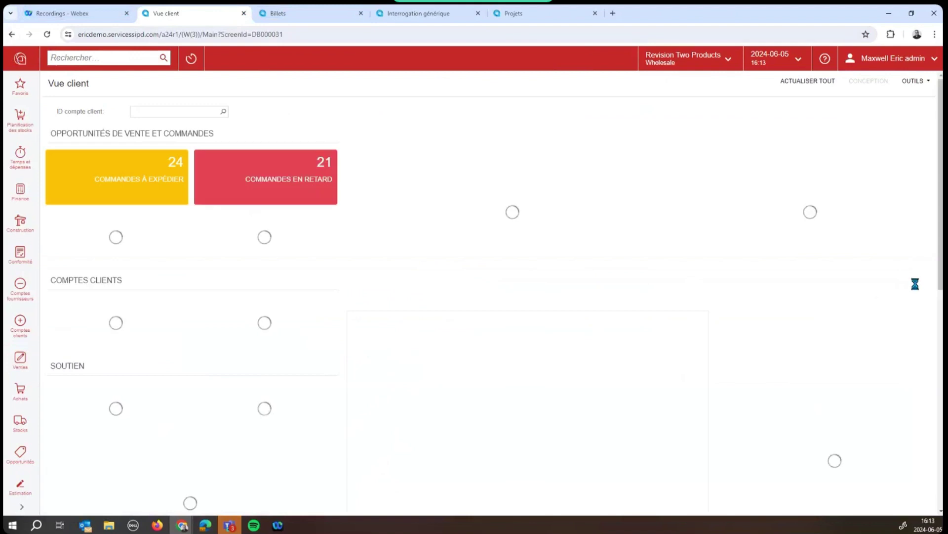
drag(940, 269, 933, 356)
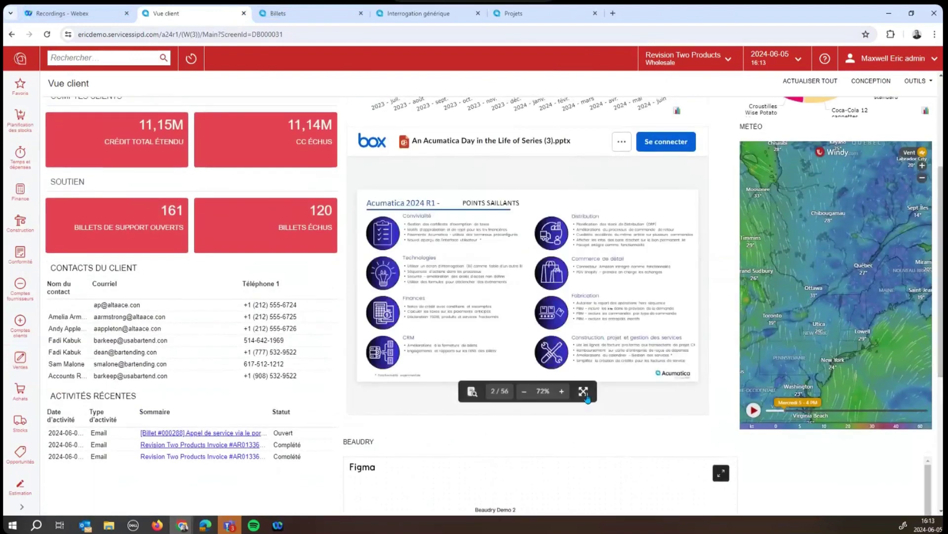
click(585, 389)
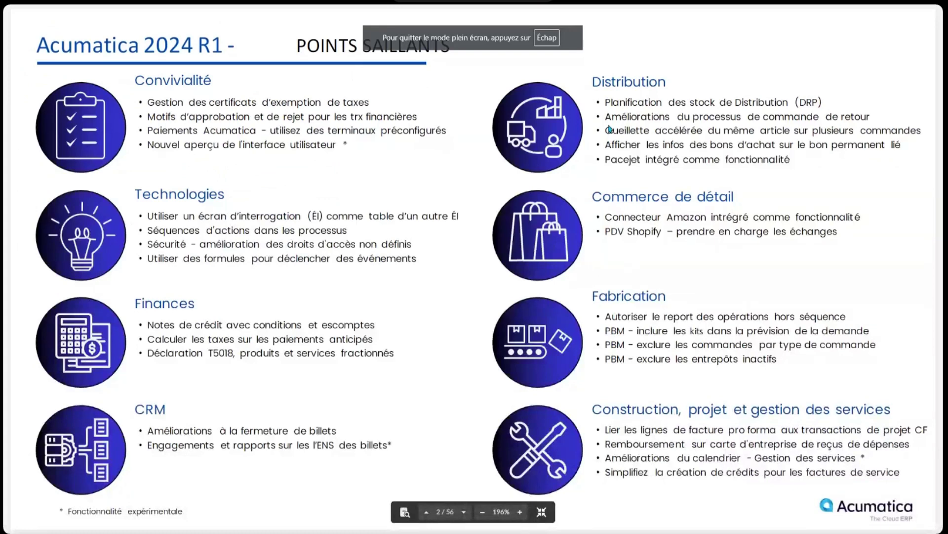